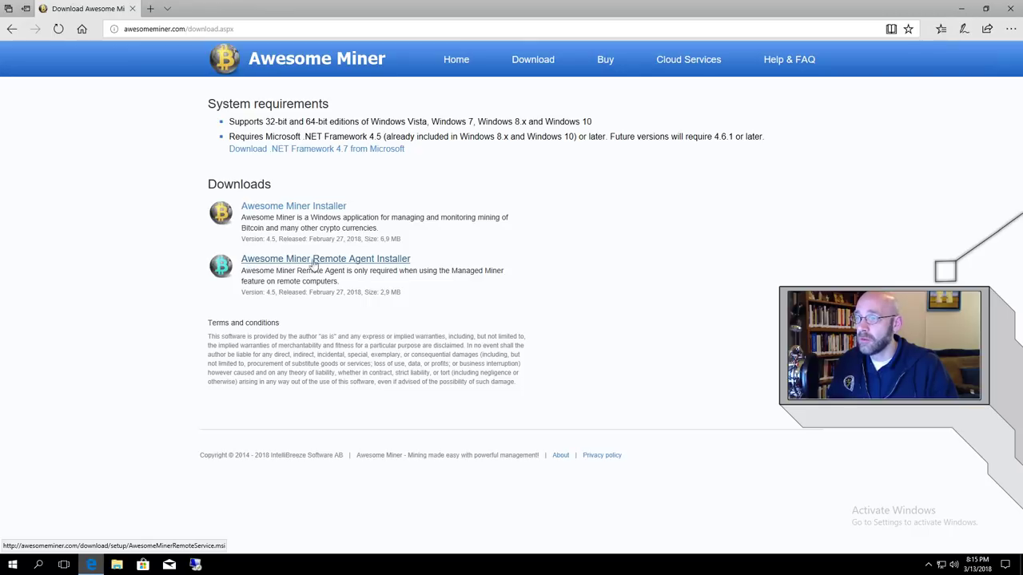
Save AwesomeMinerRemoteService.msi into Downloads\Mining, replacing the older copy there.
left_click(392, 264)
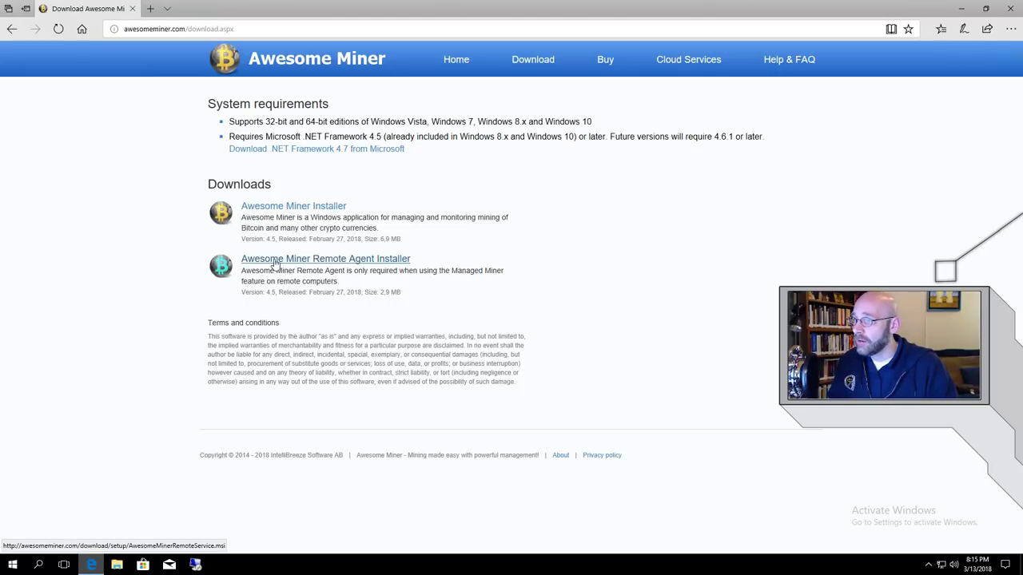
left_click(368, 264)
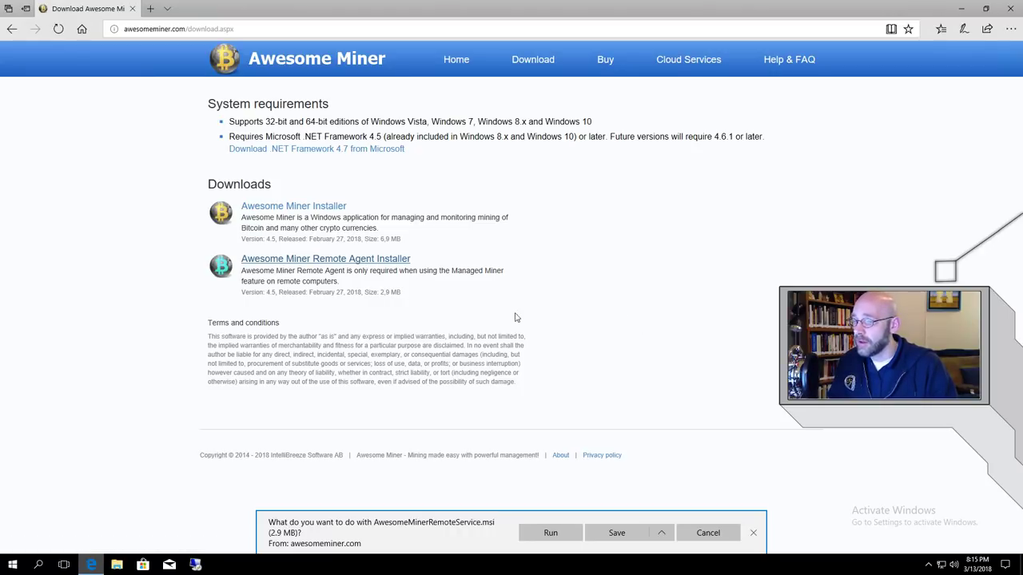
left_click(662, 535)
left_click(659, 516)
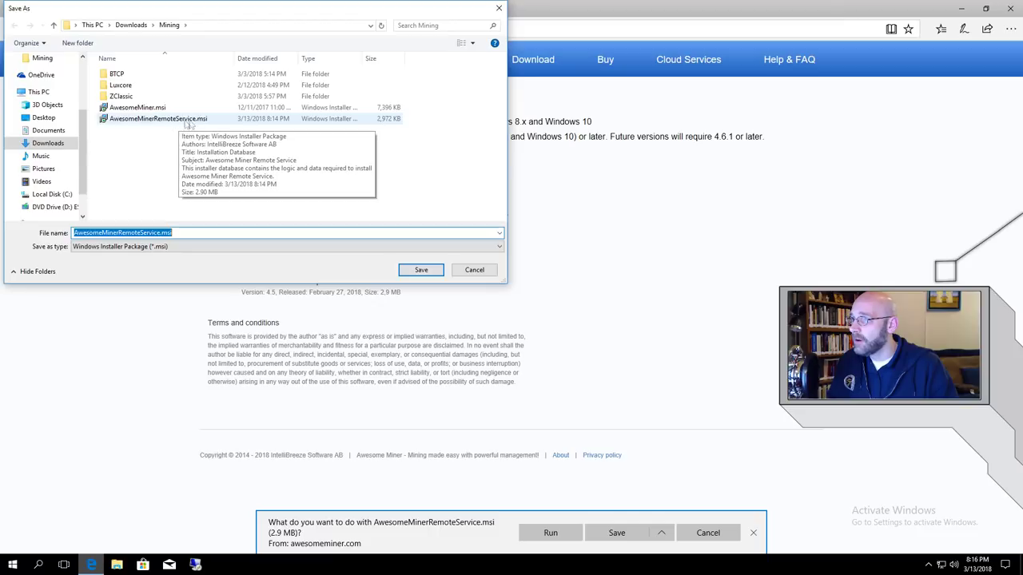
left_click(436, 272)
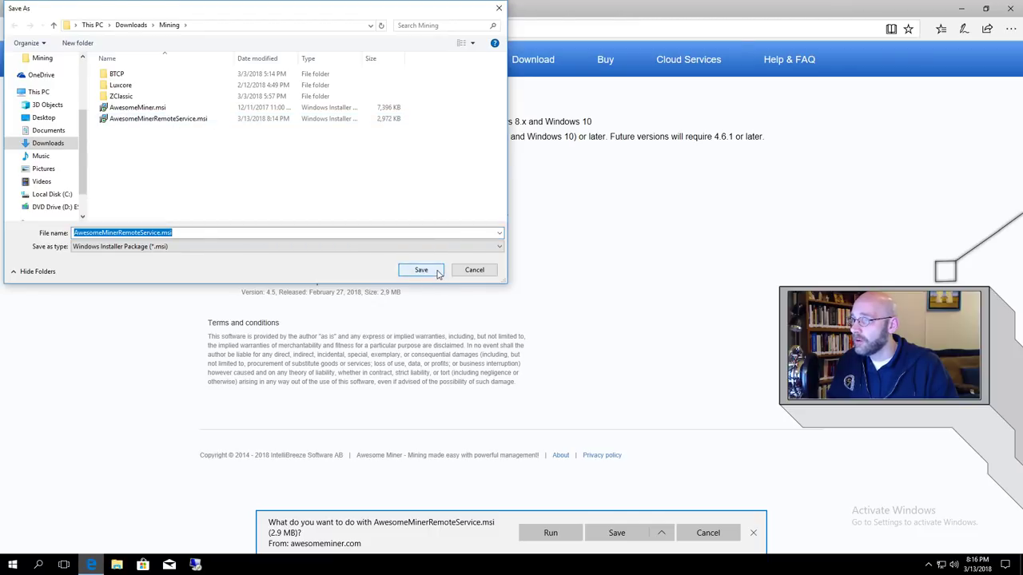
left_click(532, 283)
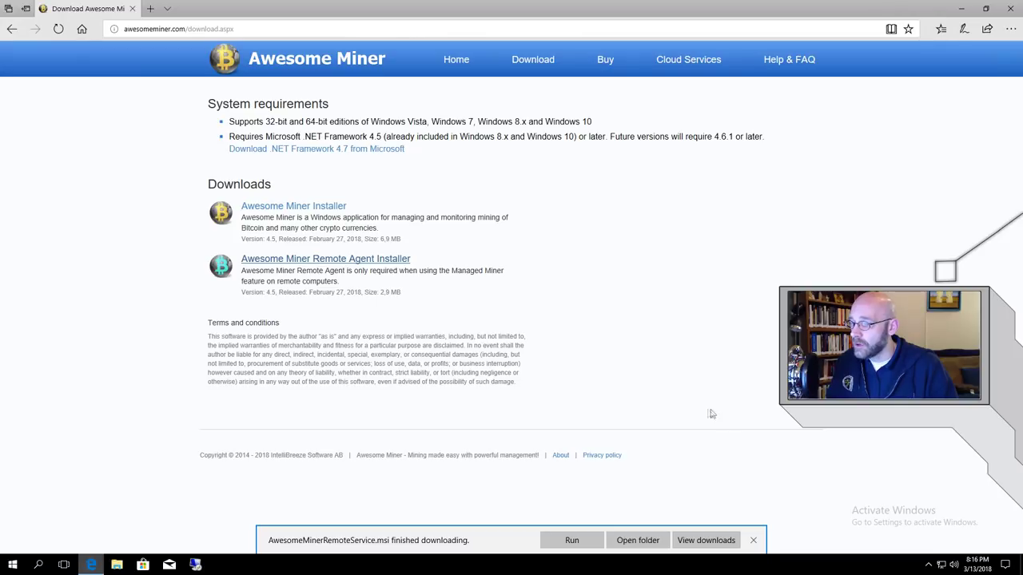
Run the downloaded installer and repair the existing Awesome Miner Remote Service installation.
left_click(571, 541)
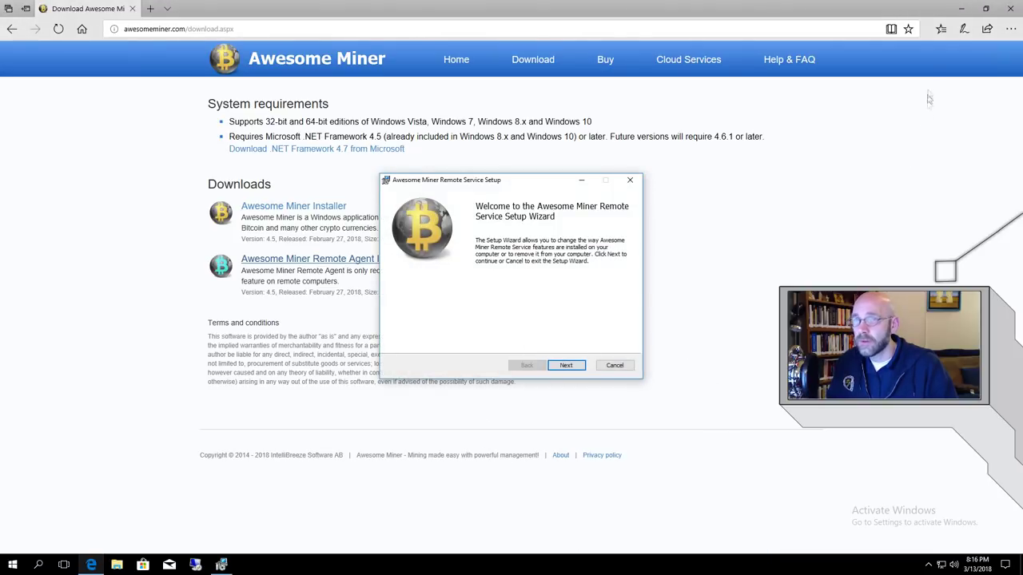
left_click(955, 23)
left_click(960, 8)
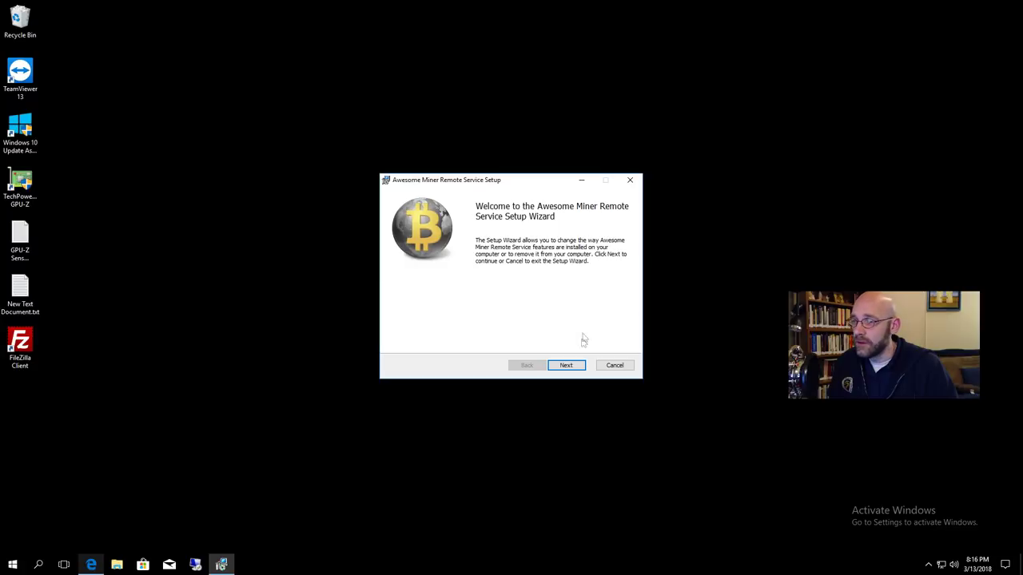
left_click(567, 365)
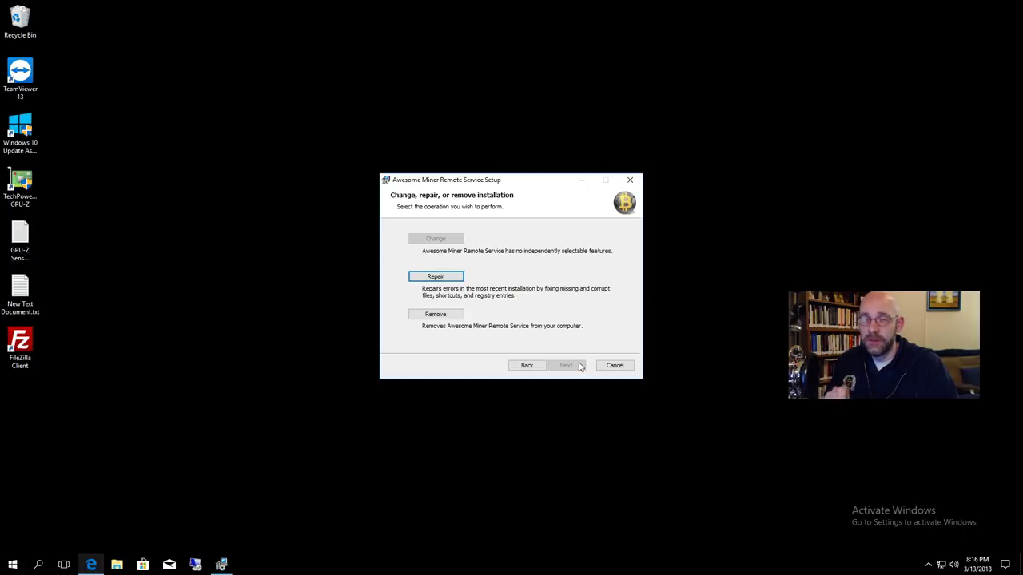
left_click(436, 277)
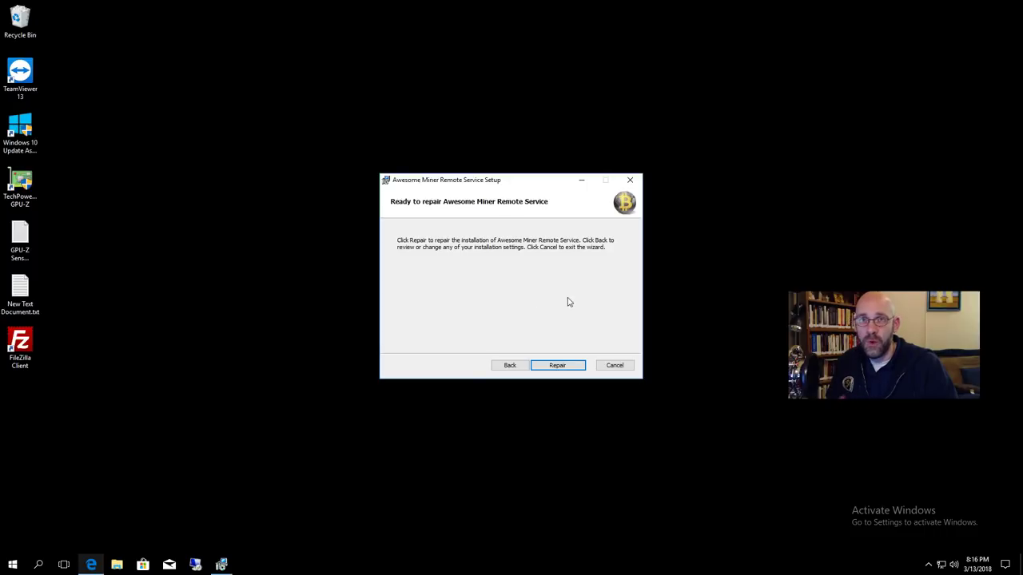
left_click(557, 366)
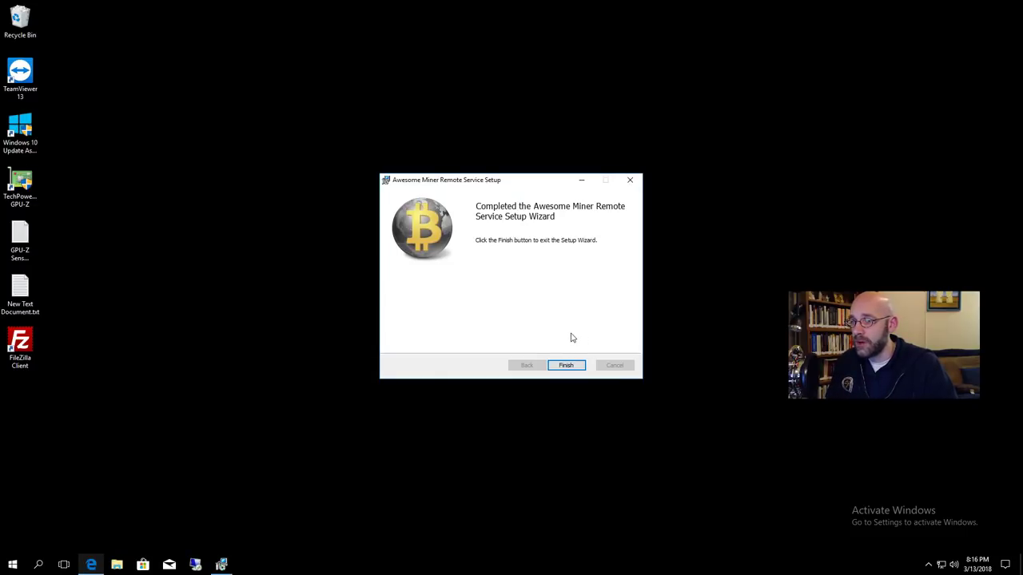
left_click(566, 365)
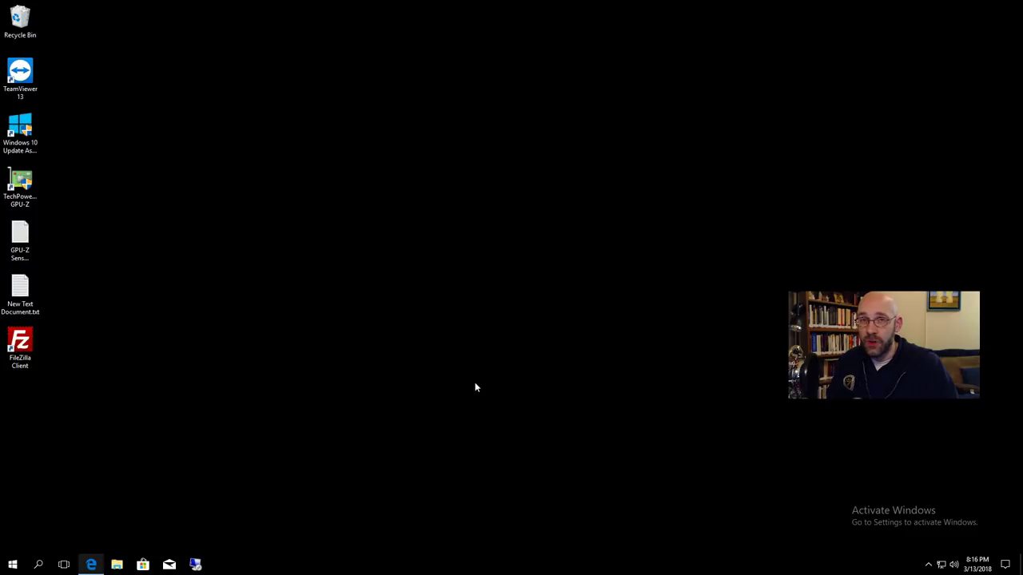
Search 'awe' and launch Awesome Miner Remote Agent, running on port 9630.
left_click(38, 565)
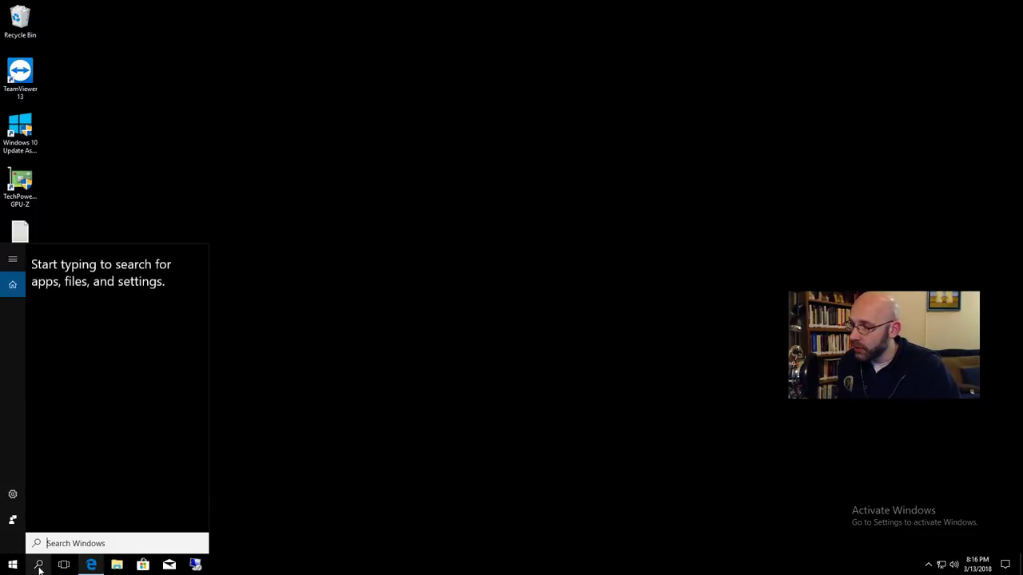
type("awe")
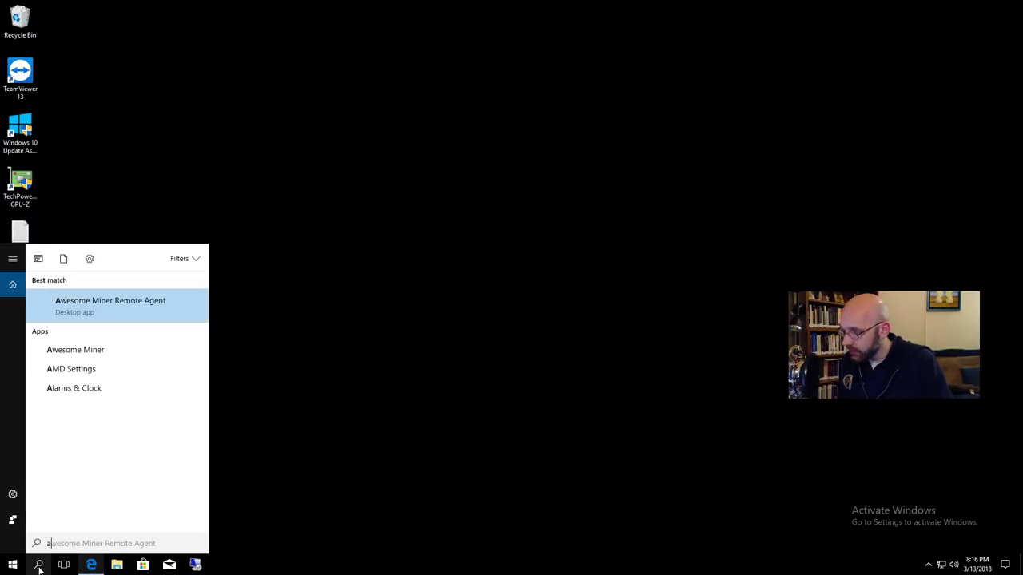
left_click(140, 313)
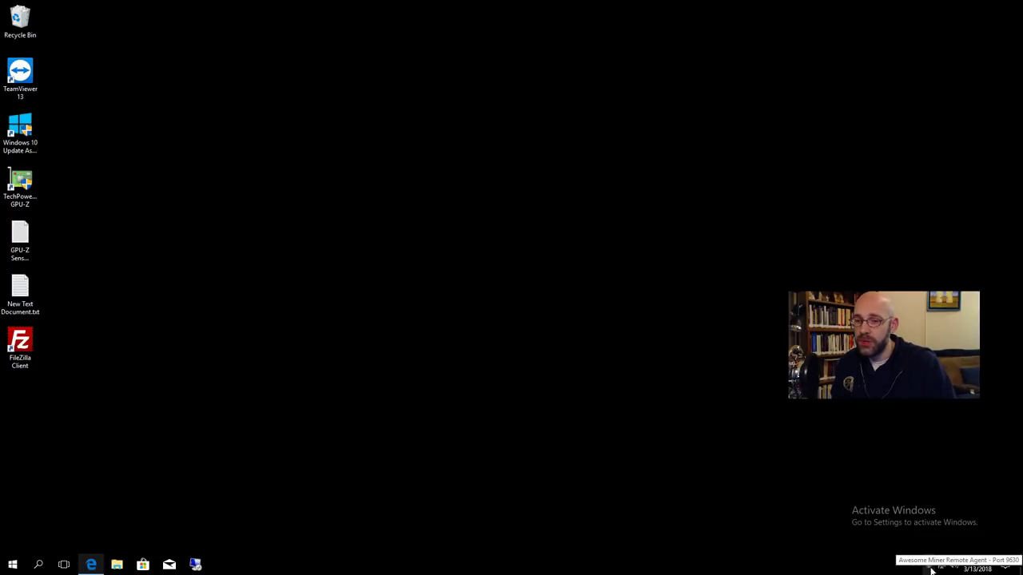
Turn on 'Autostart when Windows starts' in the Remote Agent options and confirm.
right_click(930, 566)
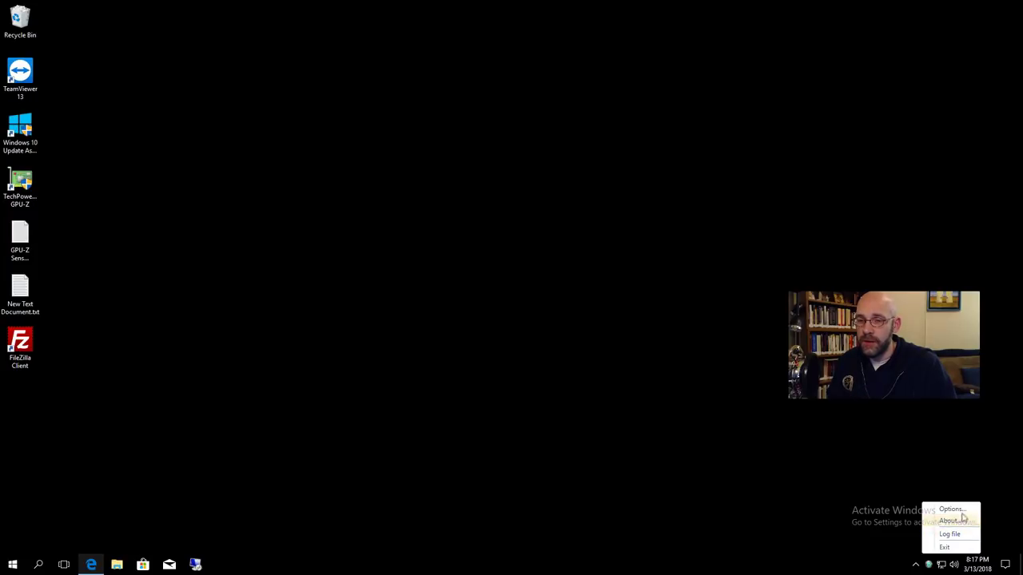
left_click(958, 509)
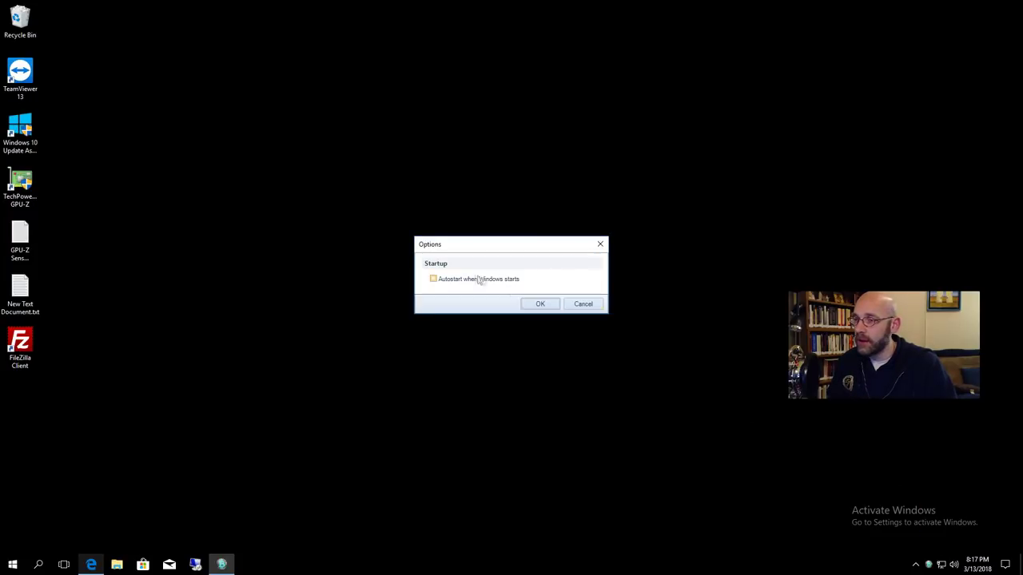
left_click(434, 280)
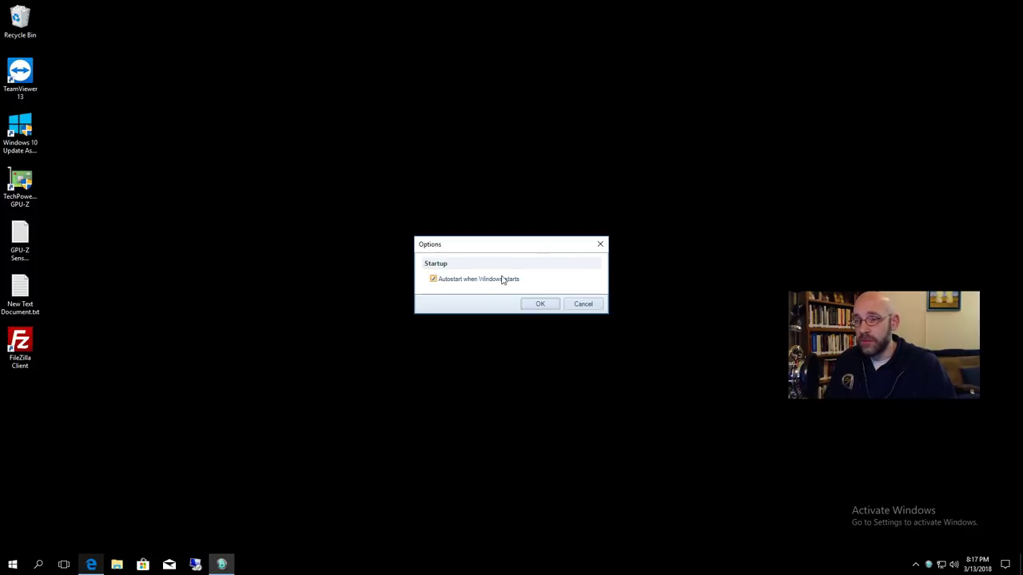
left_click(432, 279)
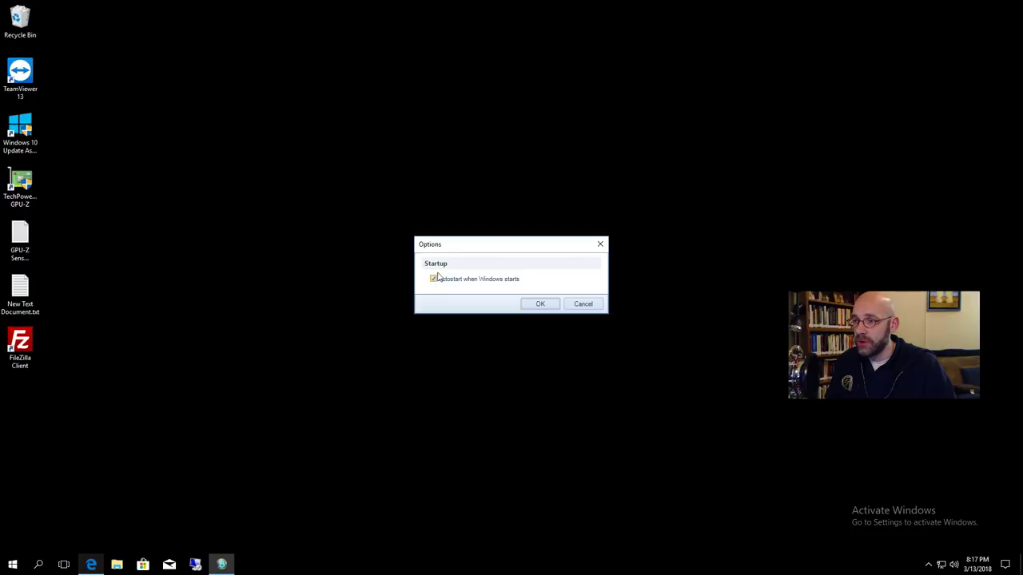
left_click(540, 305)
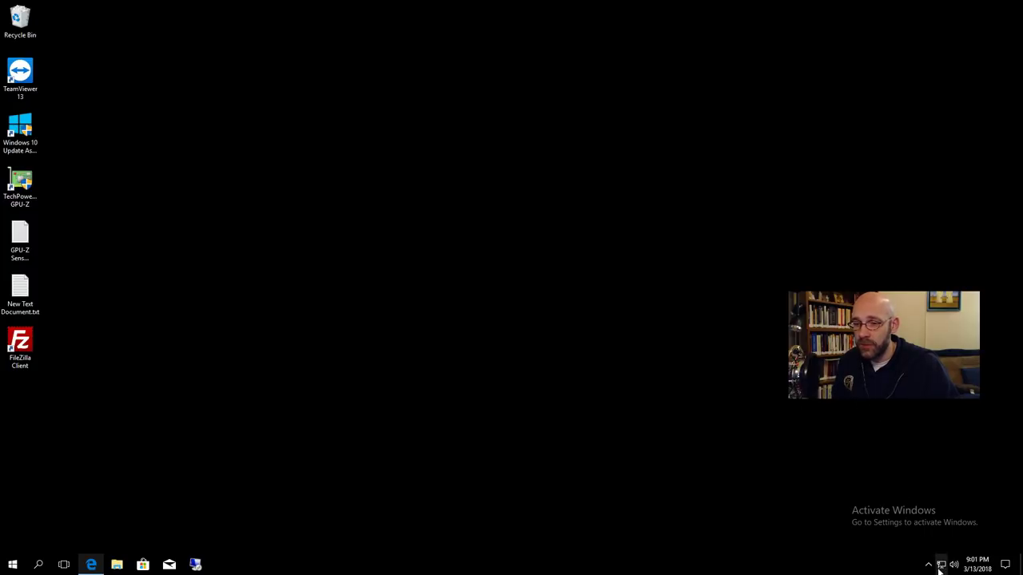
Go through Network and Sharing Center's adapter settings to open Ethernet0 Properties.
mouse_move(941, 571)
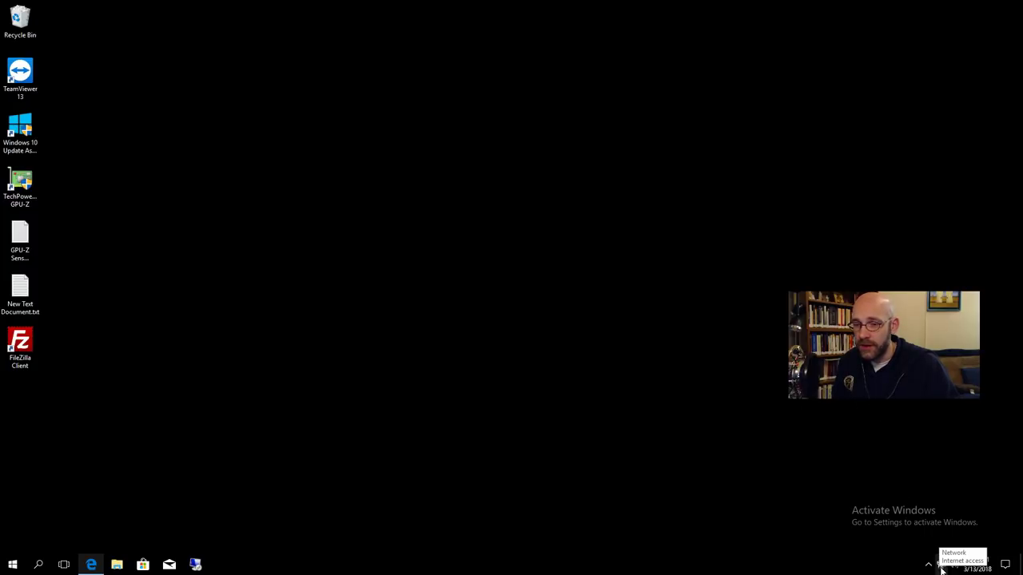
right_click(941, 570)
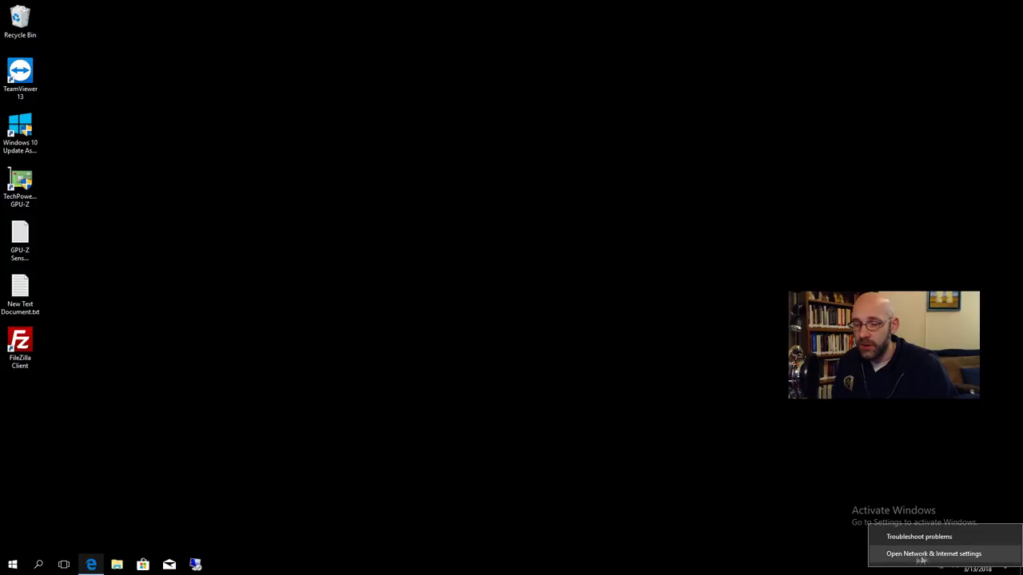
left_click(956, 558)
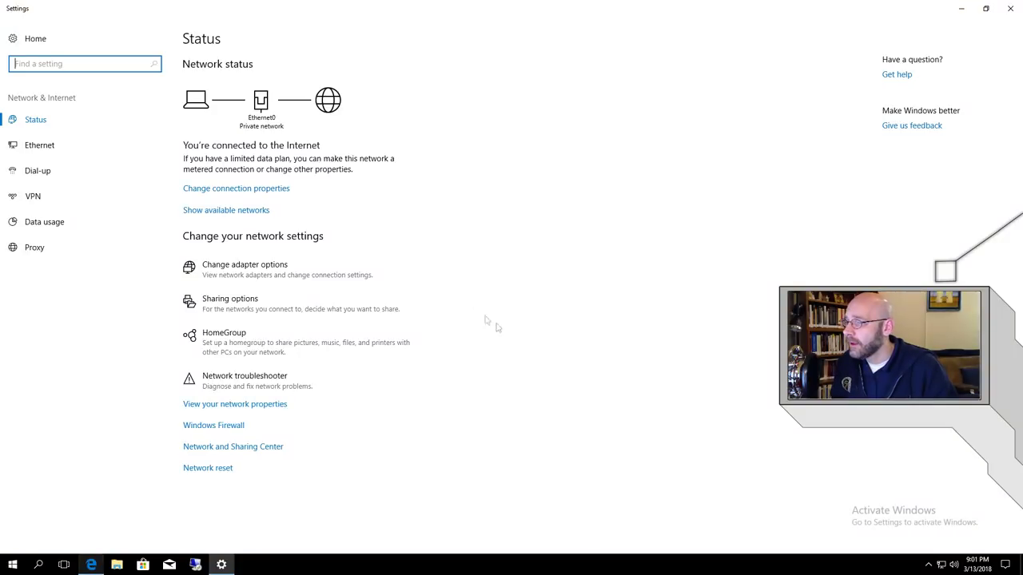
left_click(270, 452)
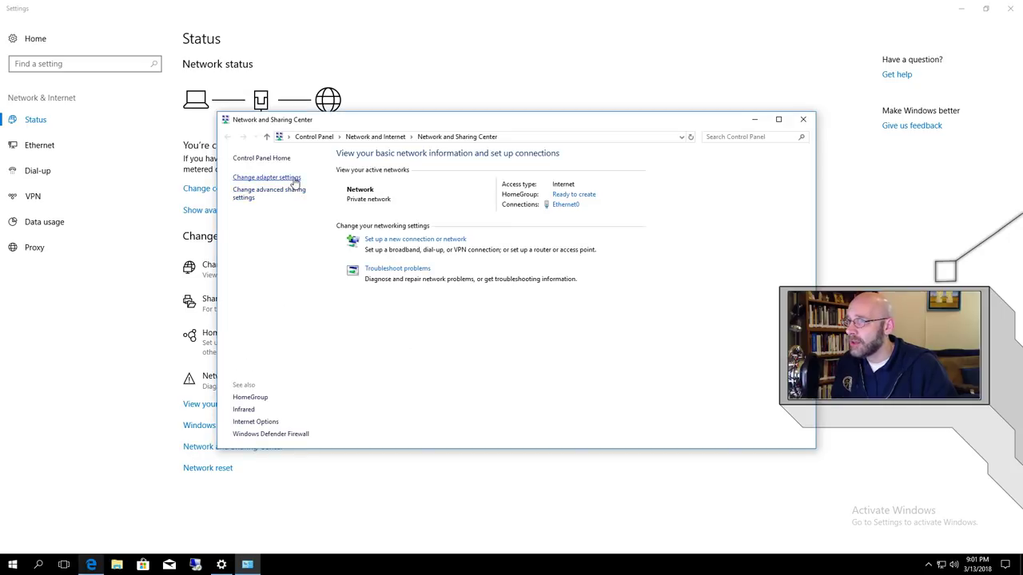
left_click(292, 179)
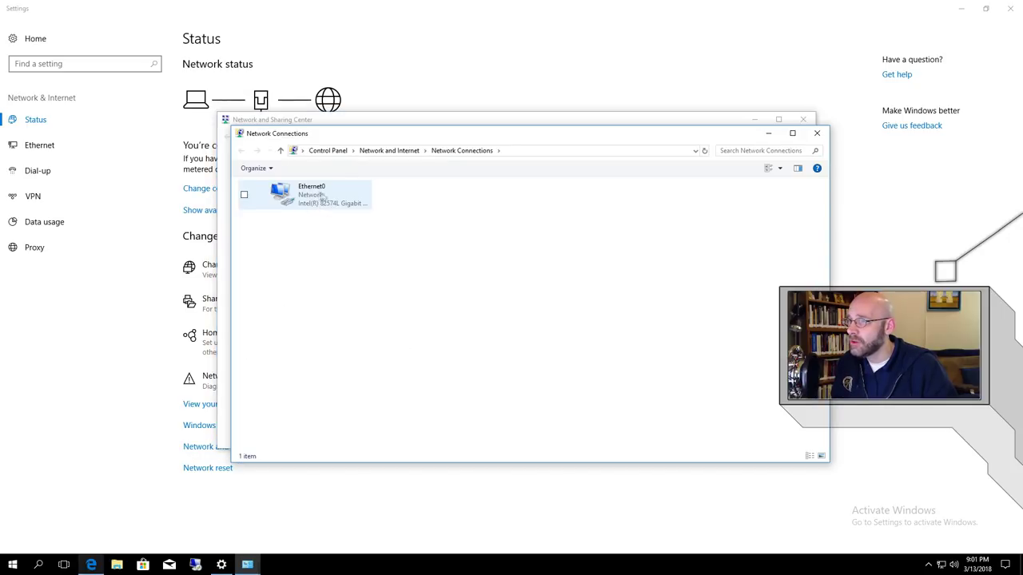
left_click(316, 203)
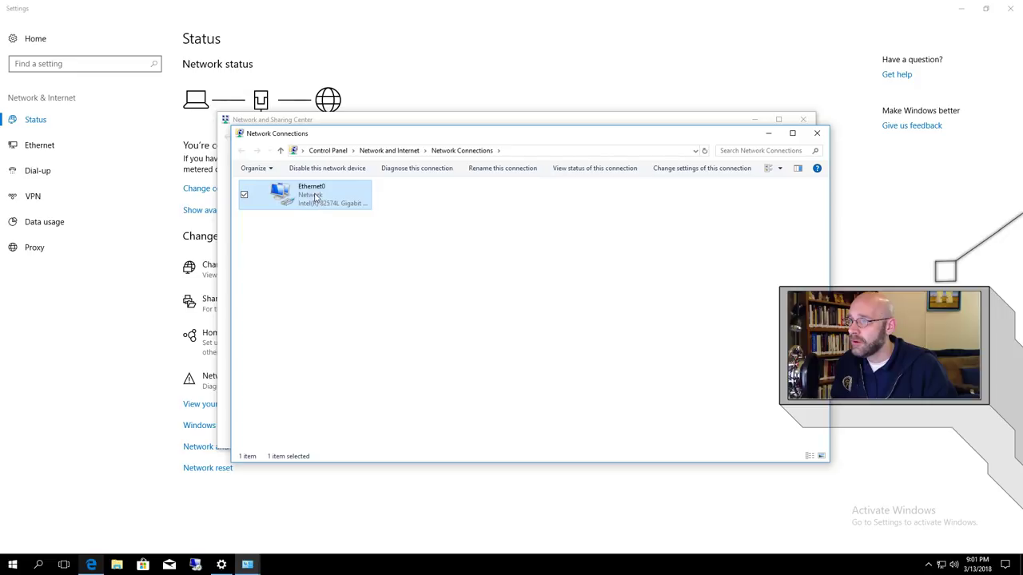
right_click(316, 195)
left_click(360, 298)
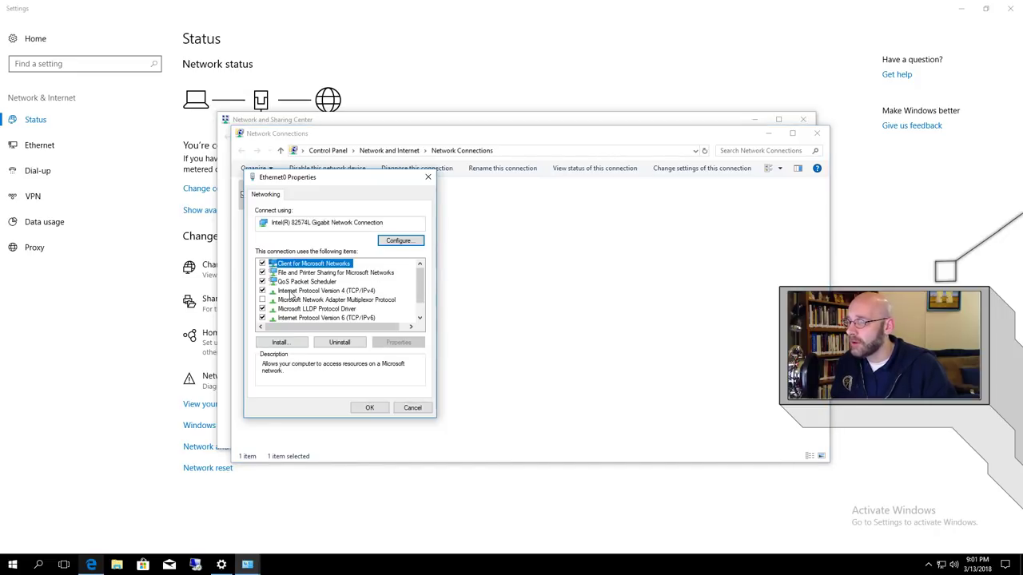
Keep Ethernet0 IPv4 at 10.0.0.81, mask 255.255.255.0, gateway/DNS 10.0.0.1, and close.
left_click(360, 296)
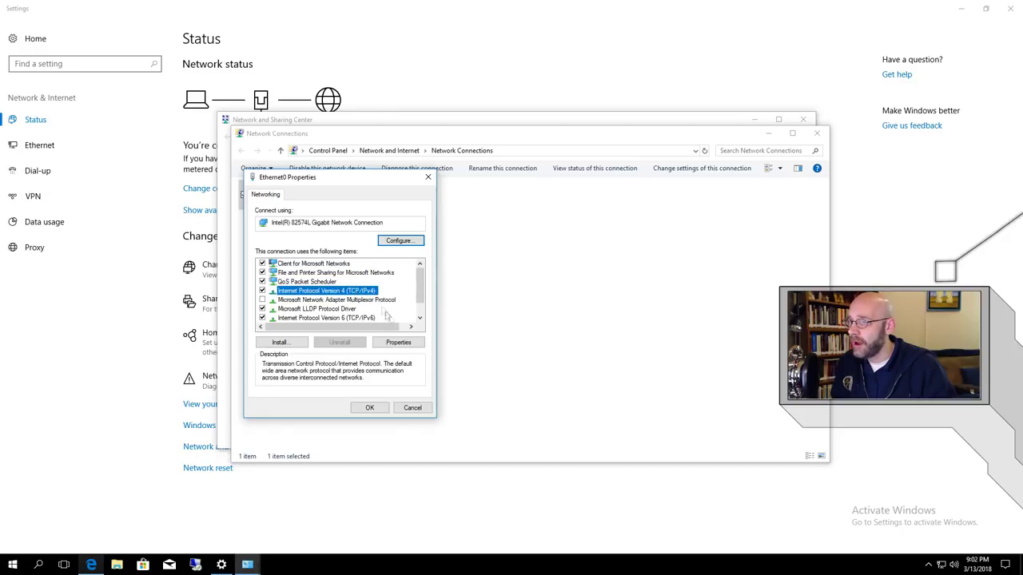
left_click(398, 342)
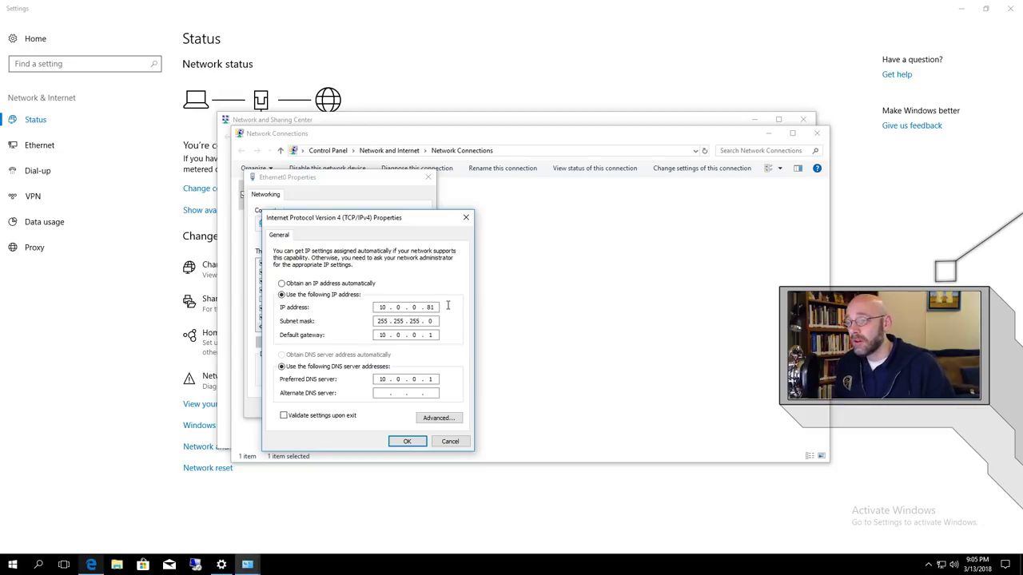
left_click(409, 444)
left_click(380, 411)
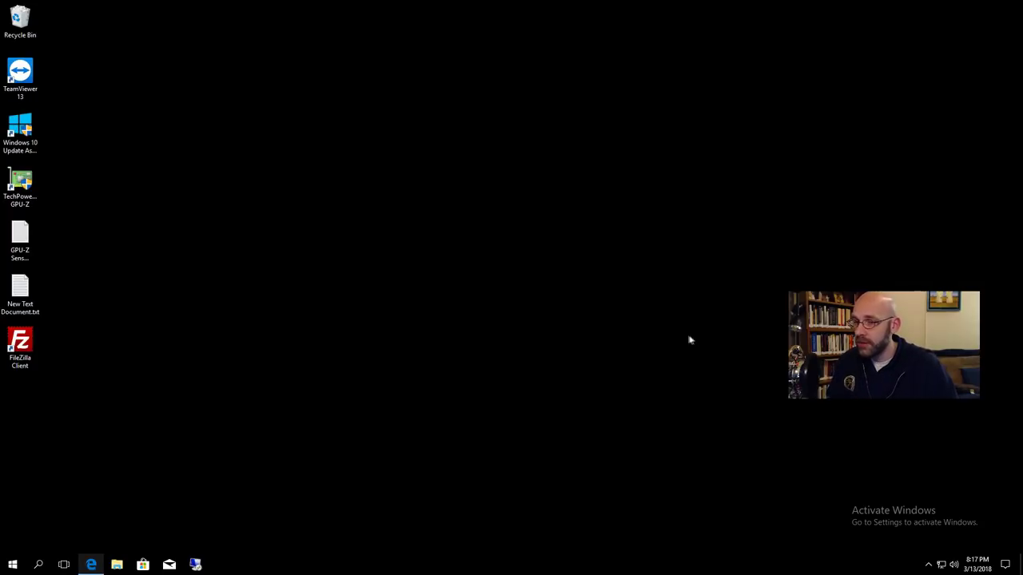
Go to Defender's Virus & threat protection exclusions and start adding a Folder exclusion.
left_click(929, 566)
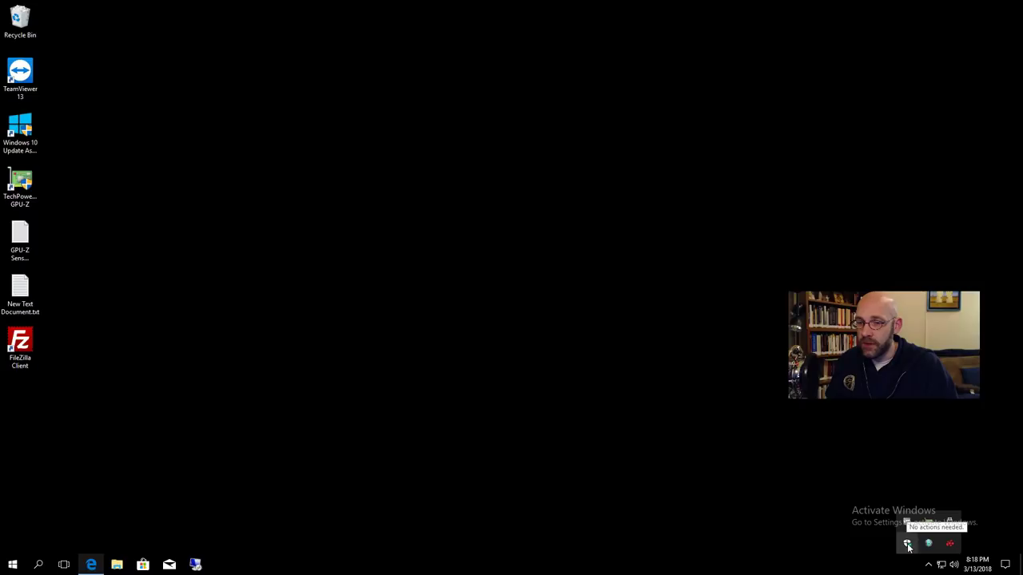
left_click(908, 544)
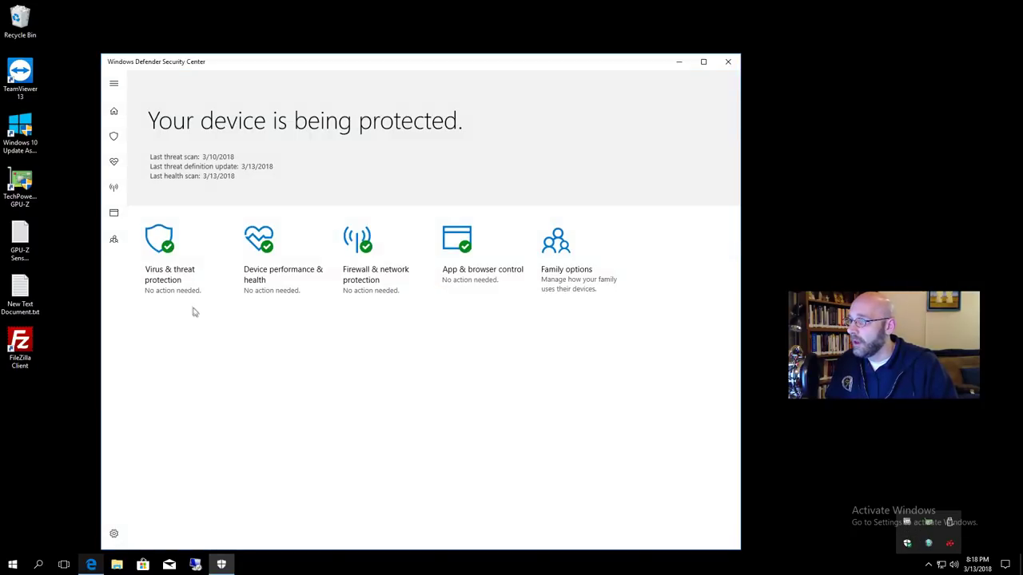
left_click(179, 276)
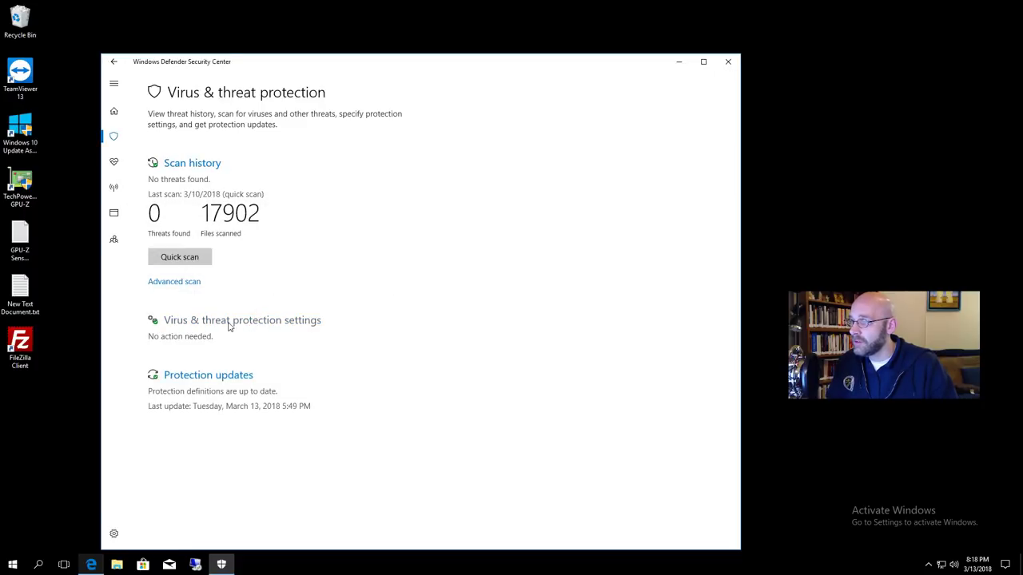
left_click(275, 321)
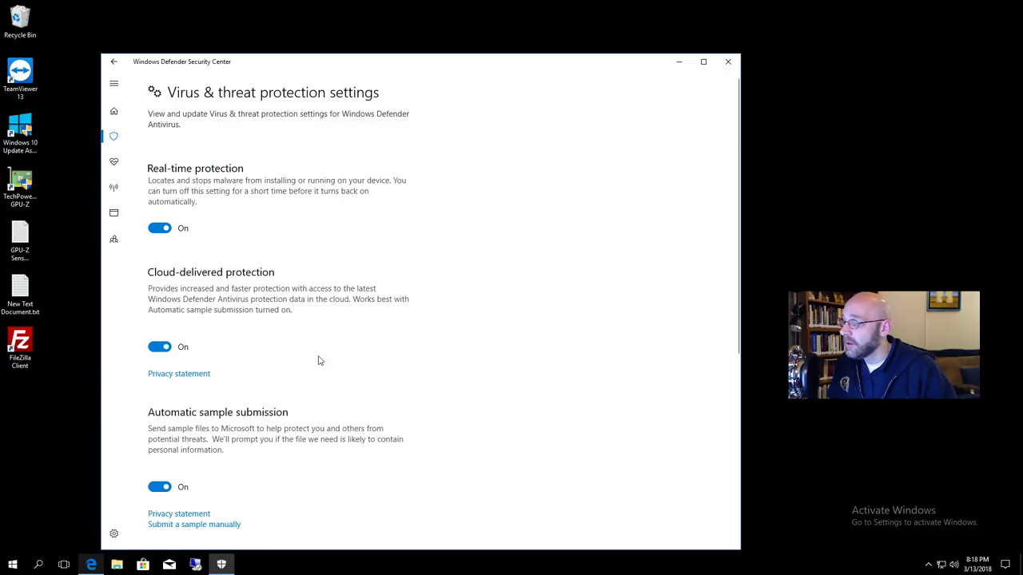
scroll(320, 364, "down", 3)
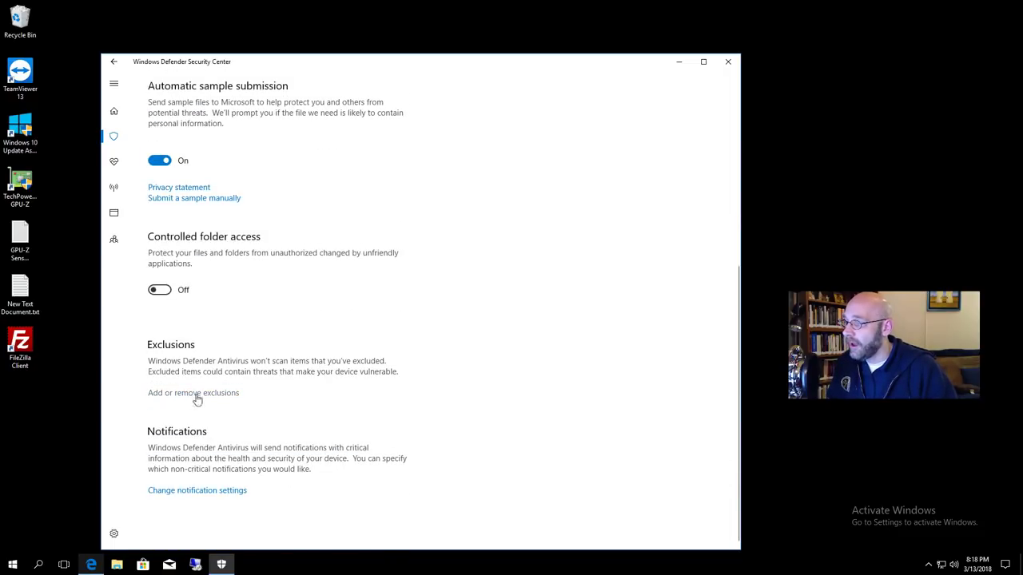
left_click(222, 395)
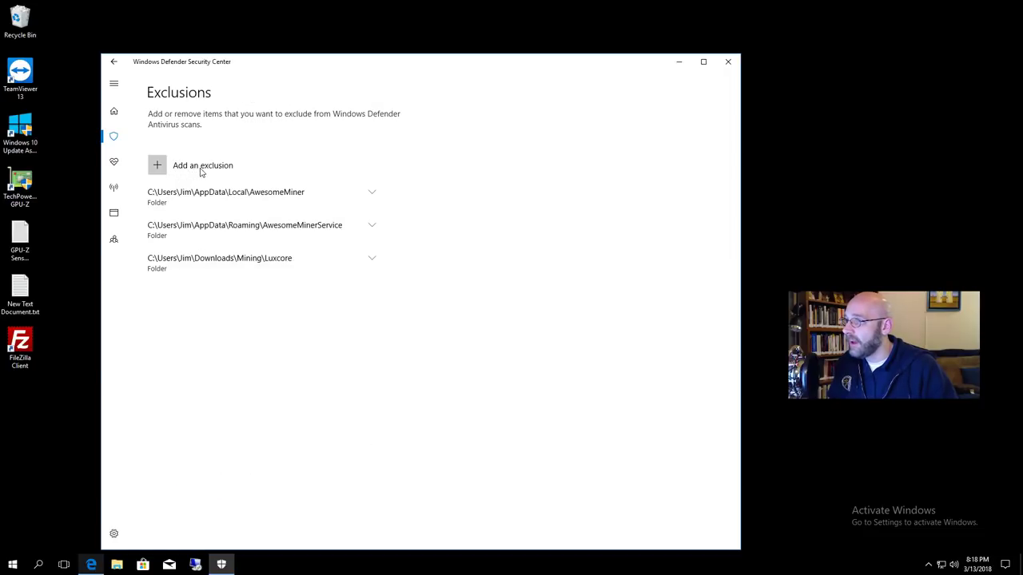
left_click(159, 166)
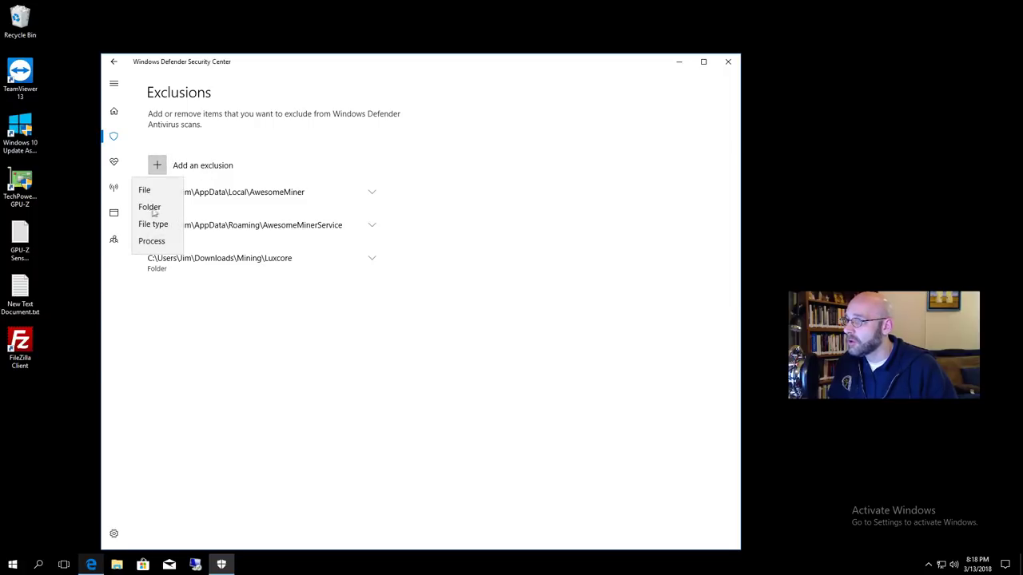
left_click(158, 209)
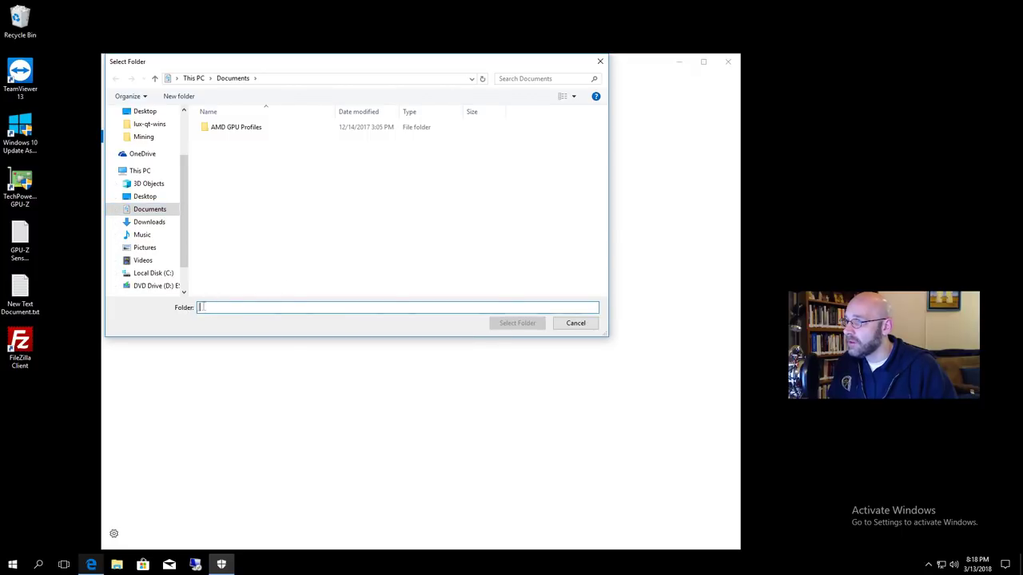
Select %appdata%\AwesomeMinerService as the folder to exclude.
type("%app")
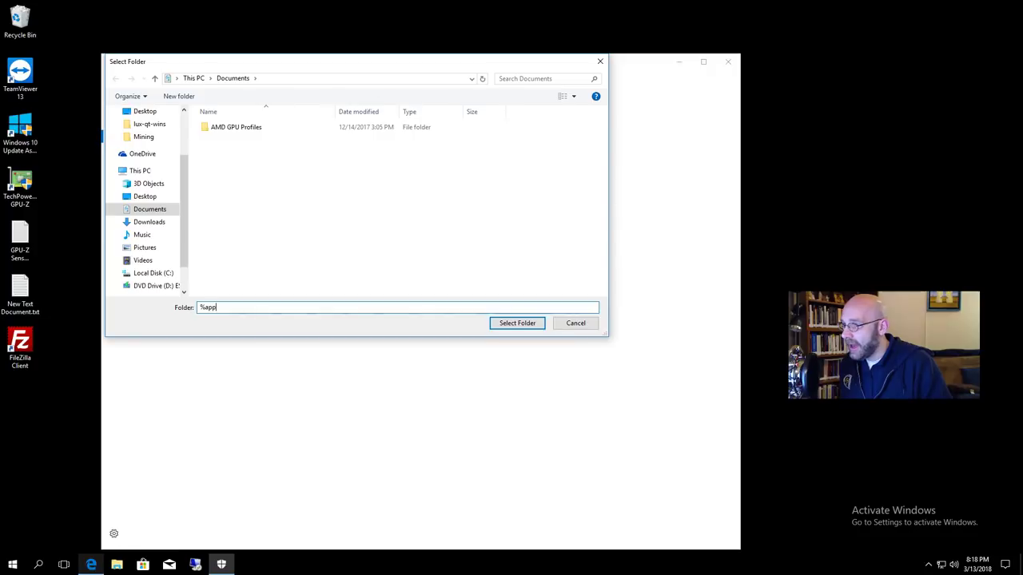
type("data%")
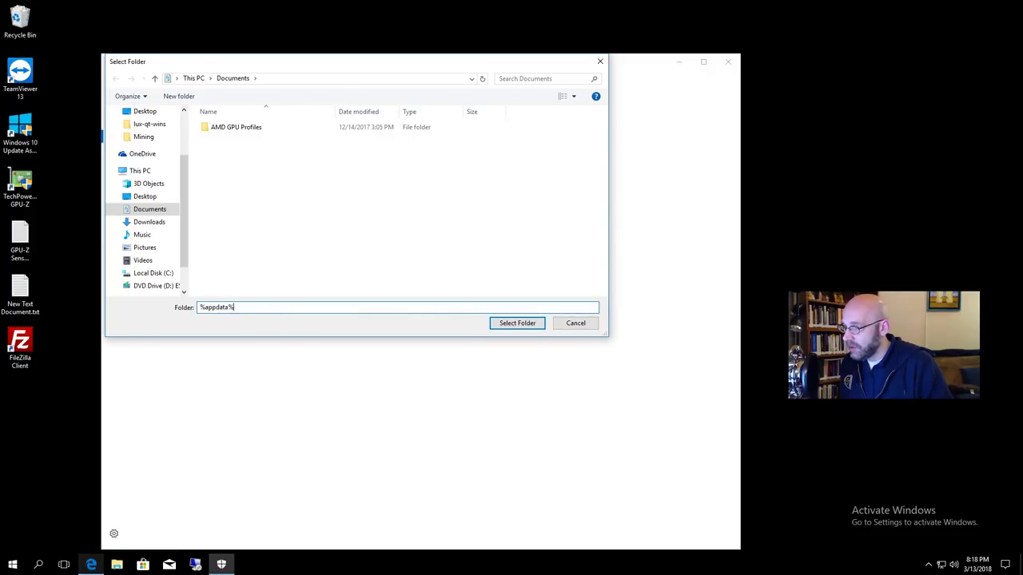
type("\\")
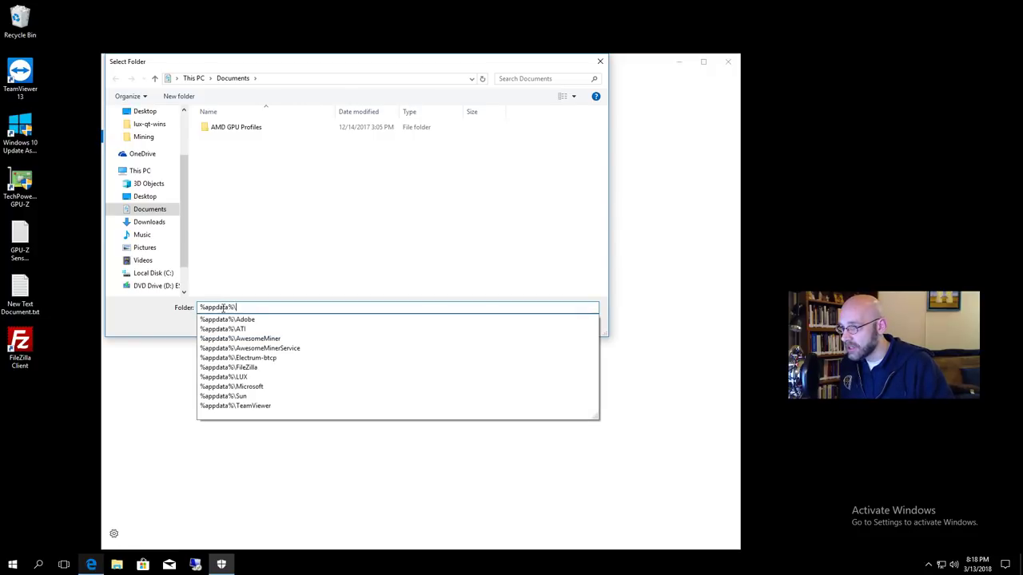
key("Down")
key("Down")
key("Down")
key("Down")
key("Down")
key("Down")
key("Down")
key("Down")
key("Down")
key("Down")
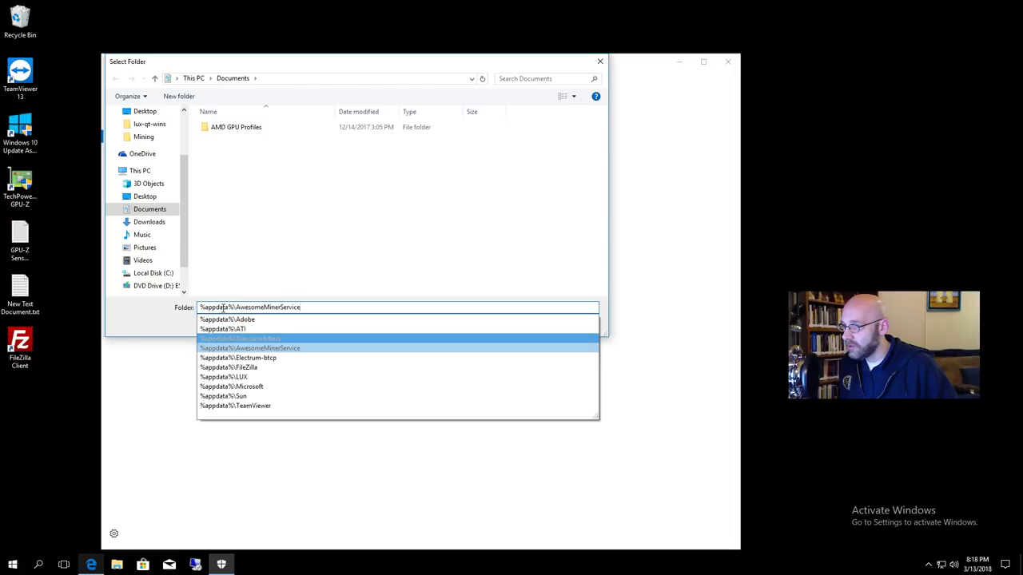
key("Up")
key("Up")
key("Up")
key("Up")
key("Up")
key("Up")
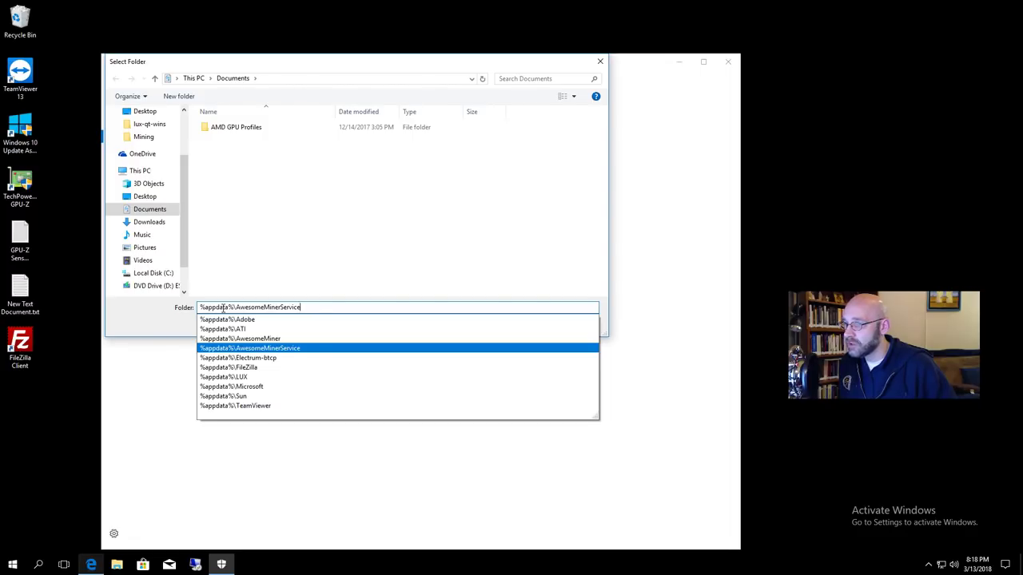
left_click(293, 351)
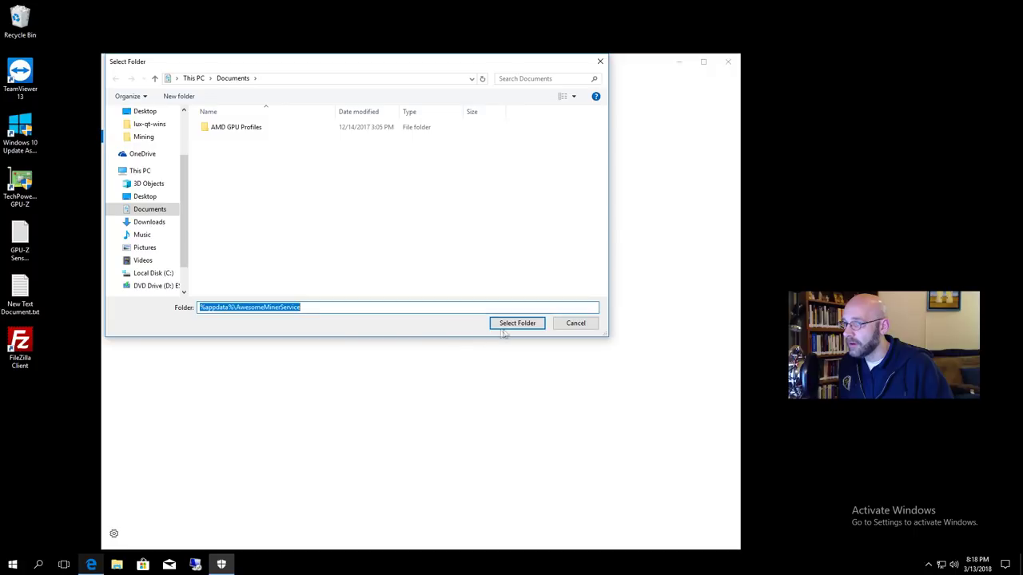
left_click(526, 326)
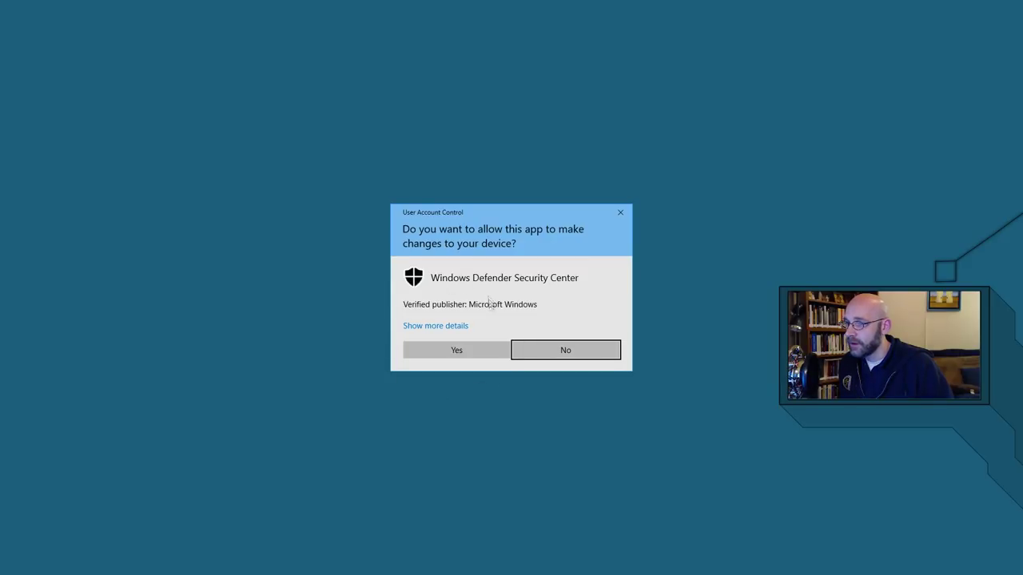
Approve the User Account Control prompt for Windows Defender Security Center.
left_click(460, 352)
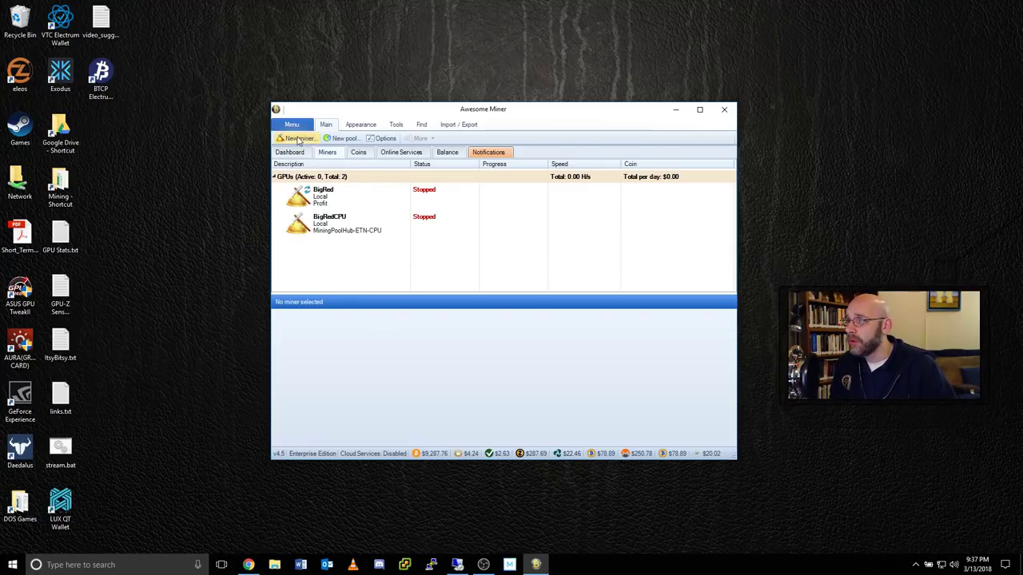
Add a Managed Miner described Windows10VM and begin a new miner host named RX480.
left_click(302, 140)
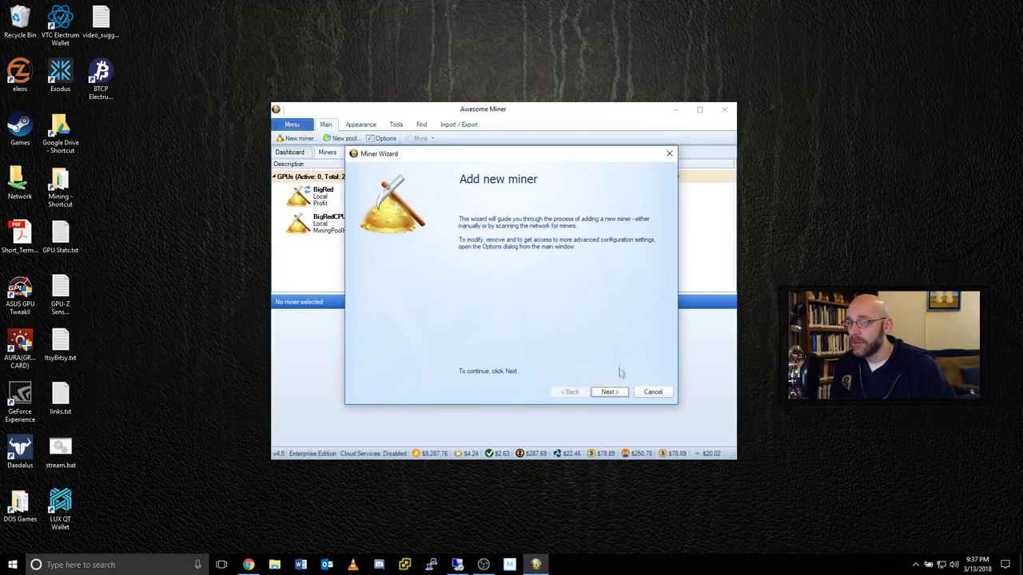
left_click(609, 392)
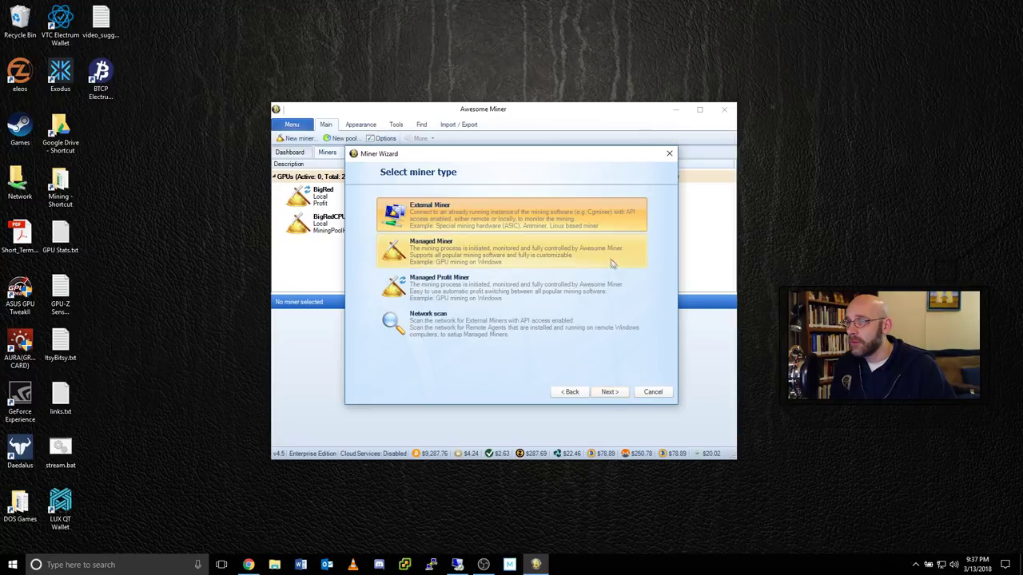
left_click(451, 255)
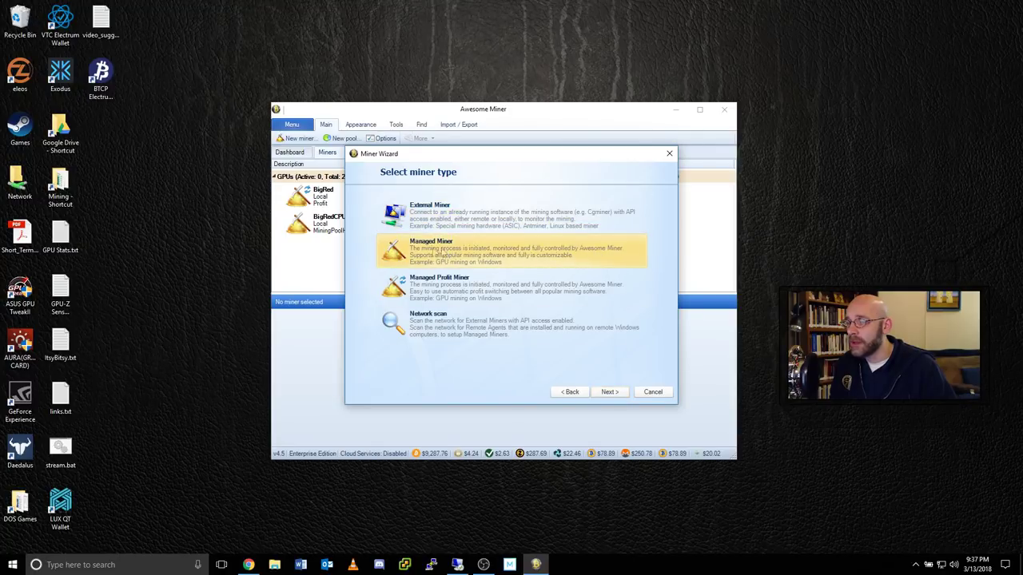
left_click(621, 395)
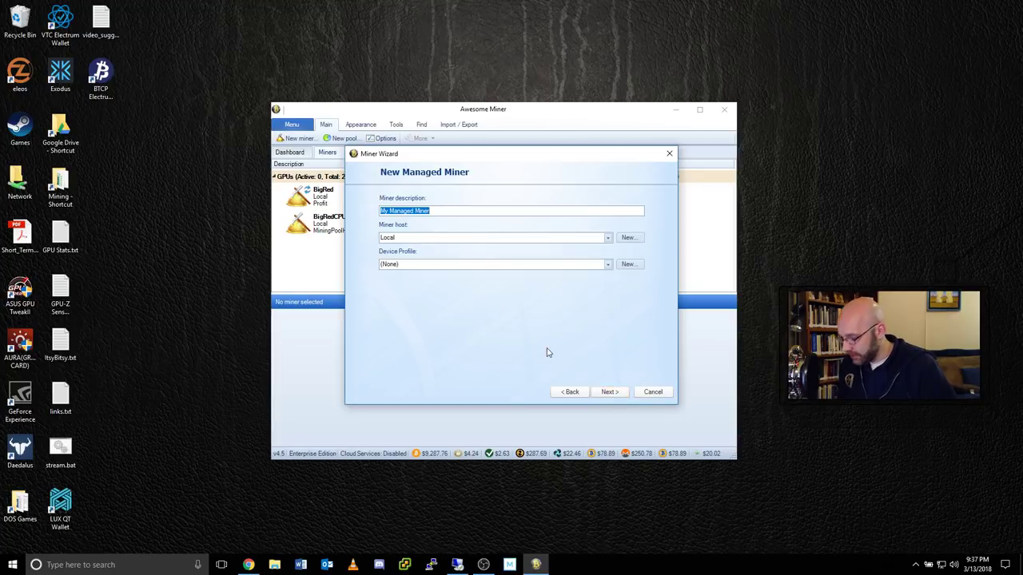
type("Windows10VM")
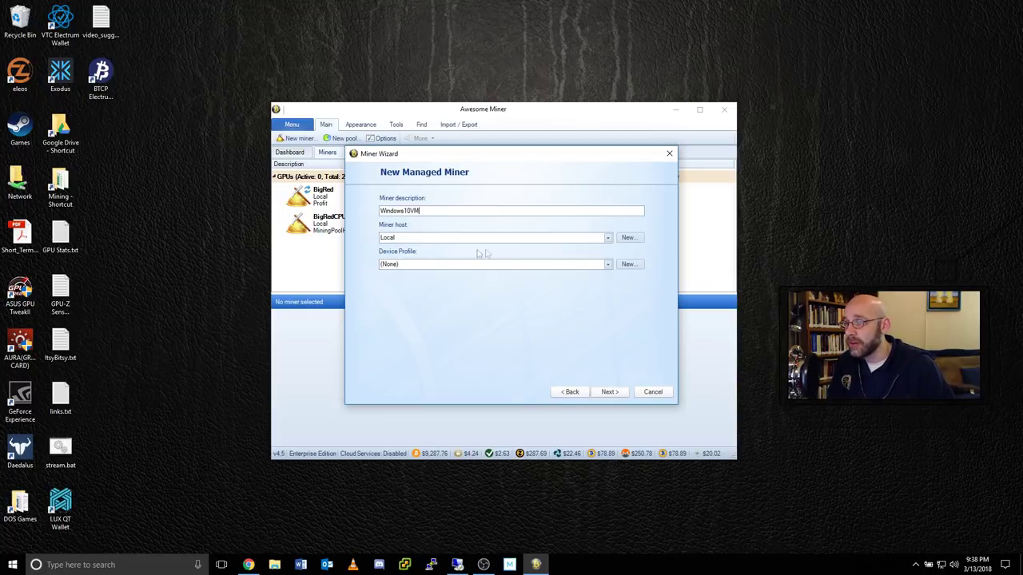
left_click(629, 238)
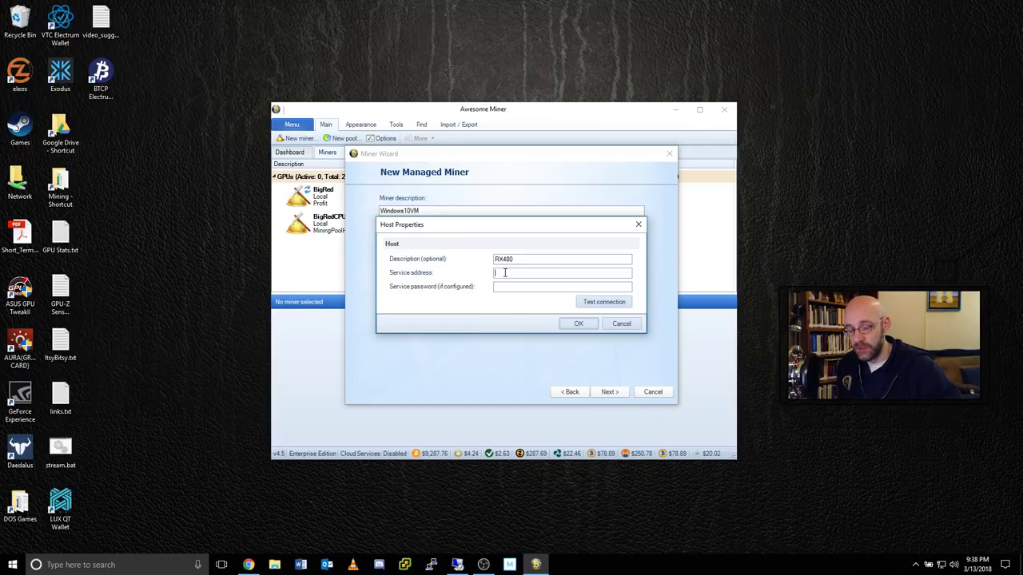
Verify the remote agent at 10.0.0.81 connects successfully and save the RX480 host.
type(".0.0.81")
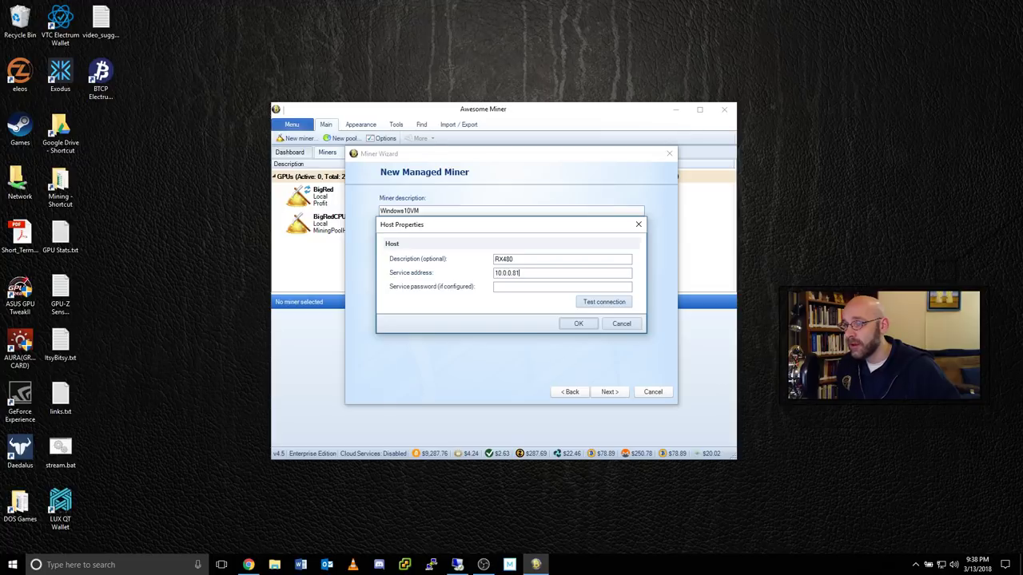
left_click(612, 304)
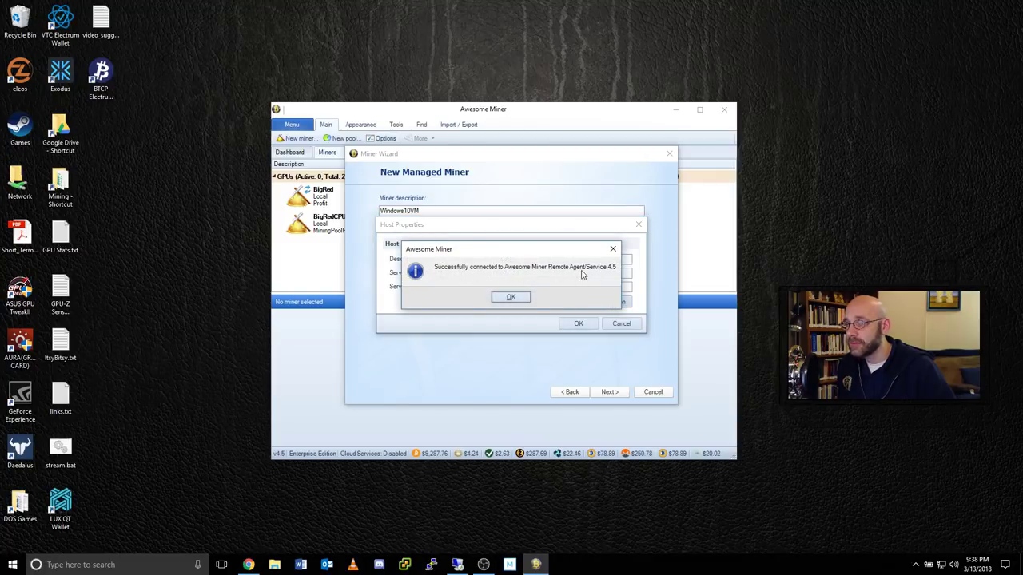
left_click(515, 297)
left_click(593, 324)
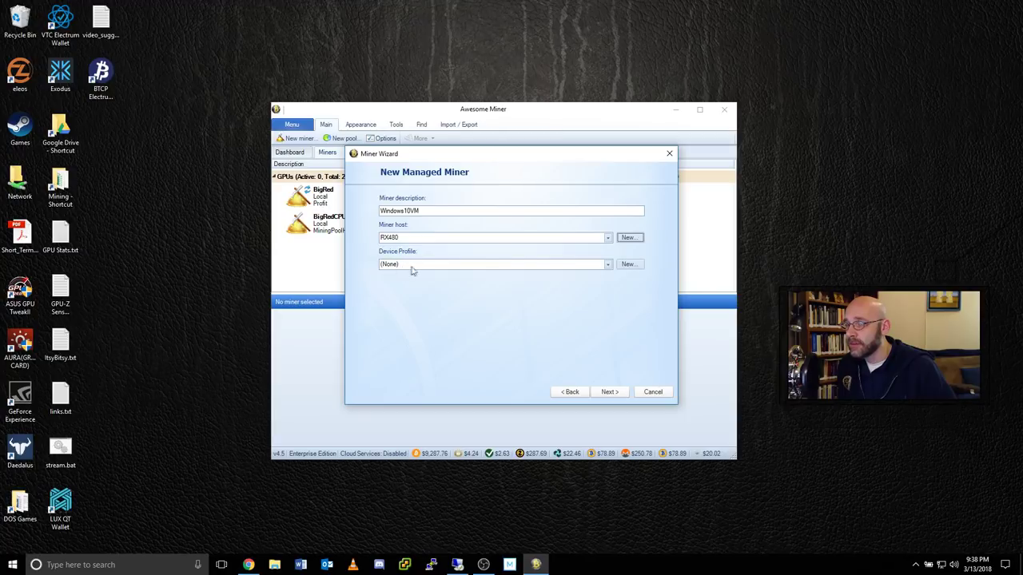
Skip past the device profile and set the algorithm to Ethereum.
key("Tab")
left_click(610, 392)
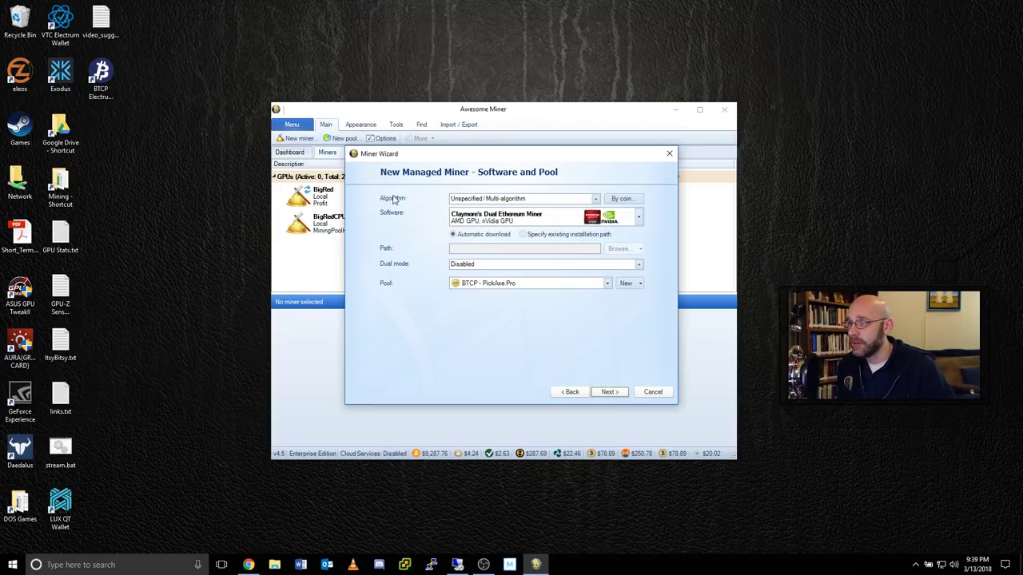
left_click(596, 199)
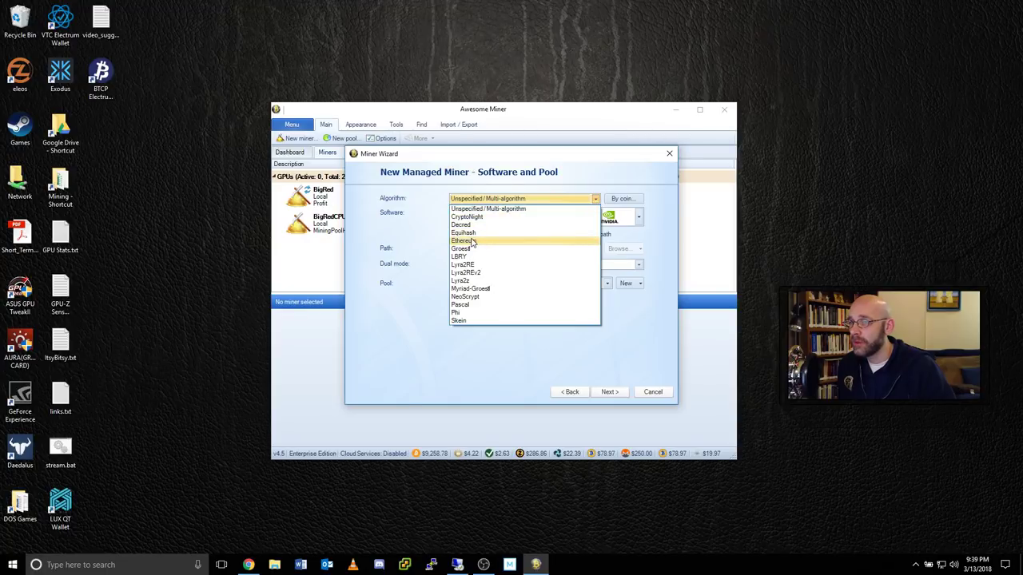
left_click(473, 241)
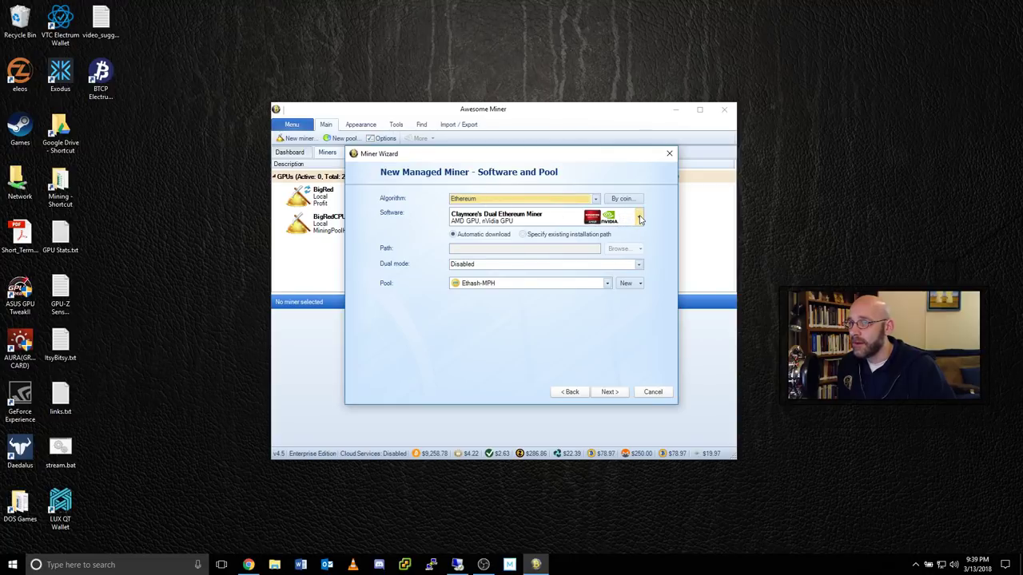
Keep Claymore's Dual Ethereum Miner with dual mode Disabled, and start a new pool.
left_click(639, 218)
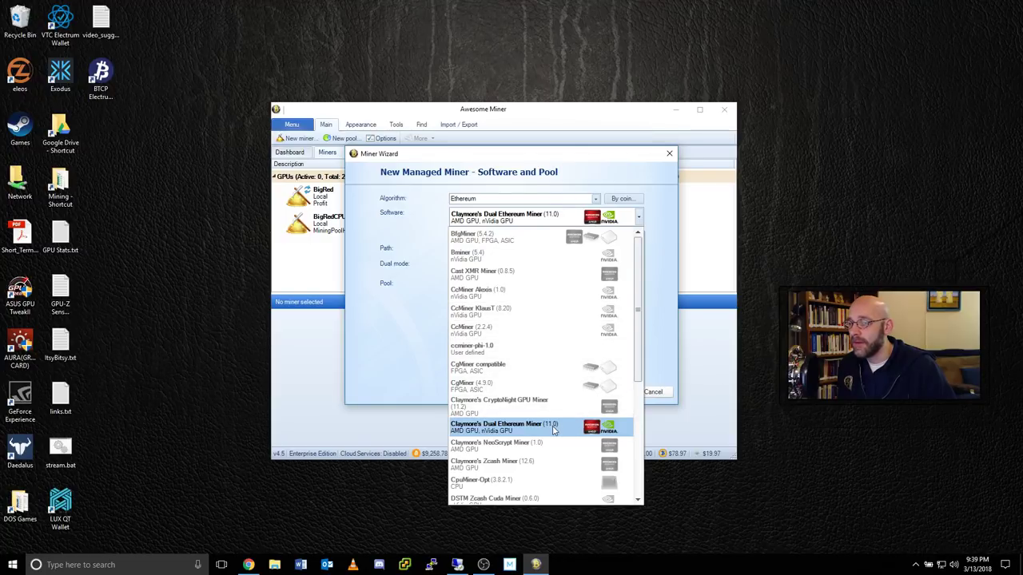
scroll(620, 296, "down", 4)
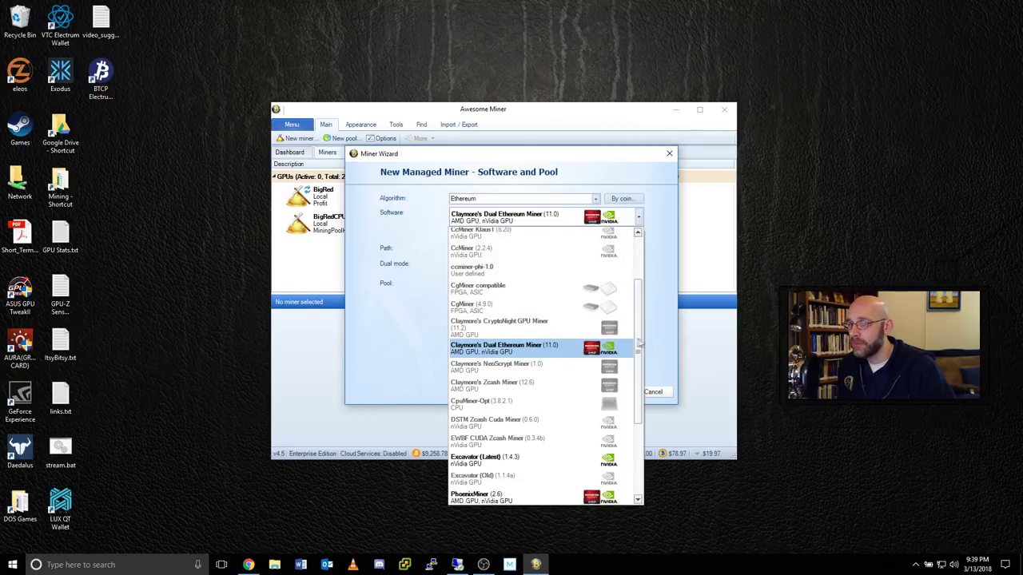
scroll(638, 348, "down", 5)
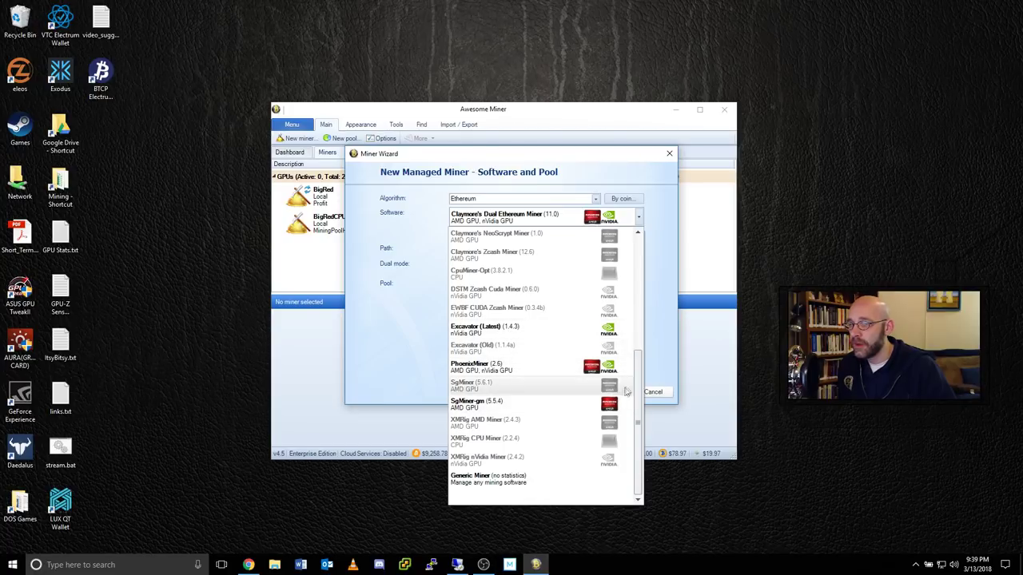
scroll(521, 422, "up", 4)
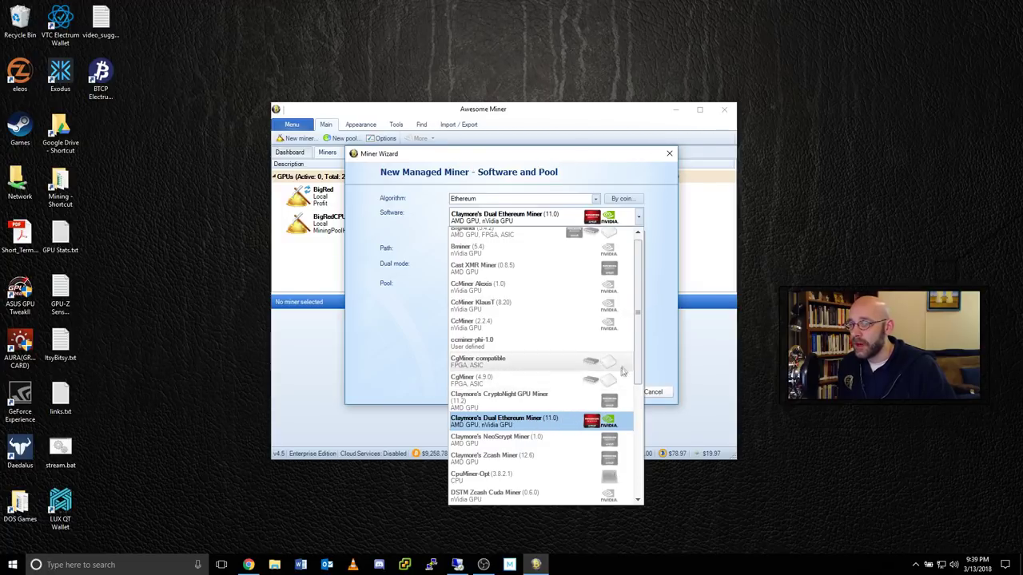
scroll(607, 360, "down", 3)
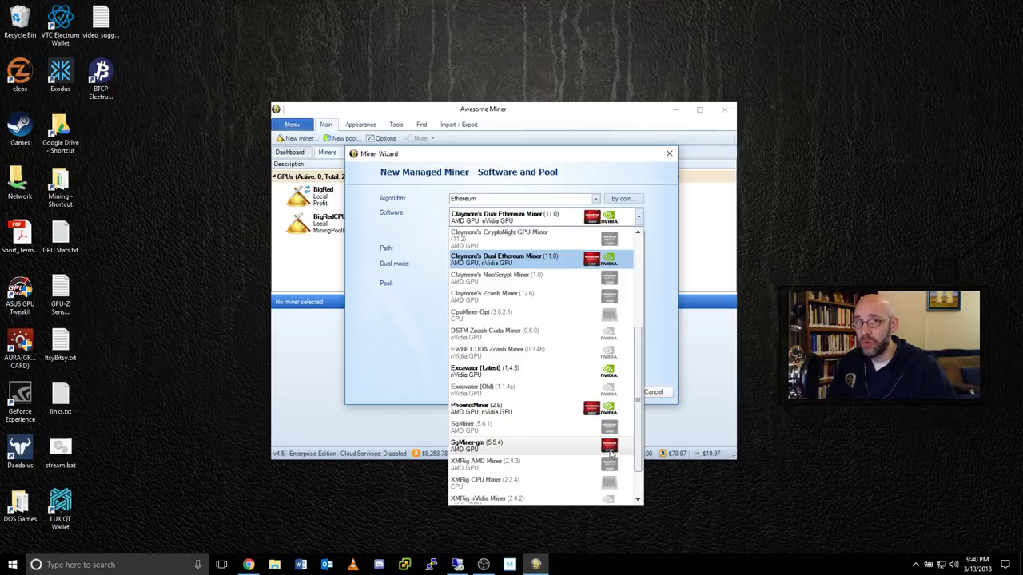
left_click(572, 260)
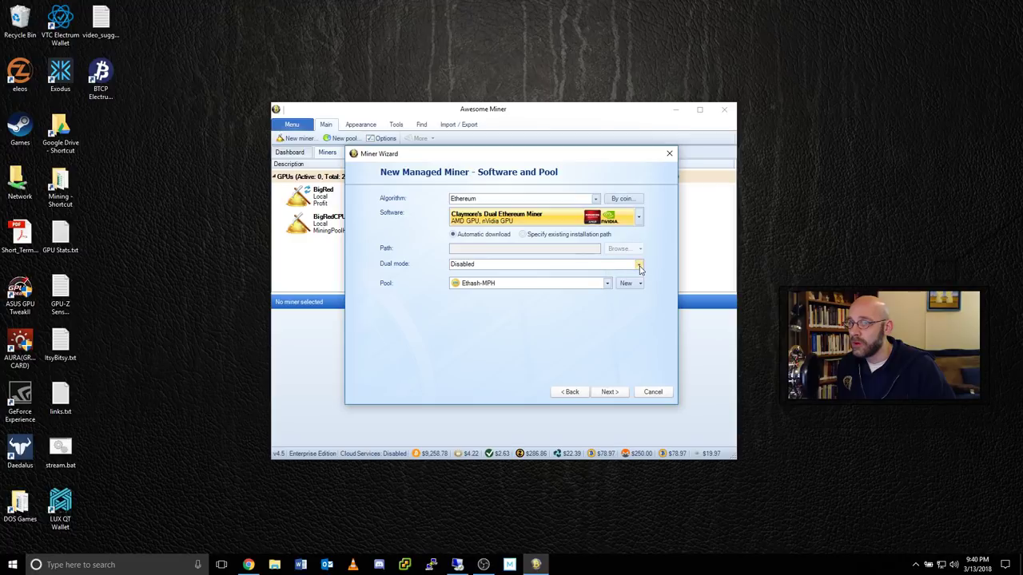
left_click(639, 265)
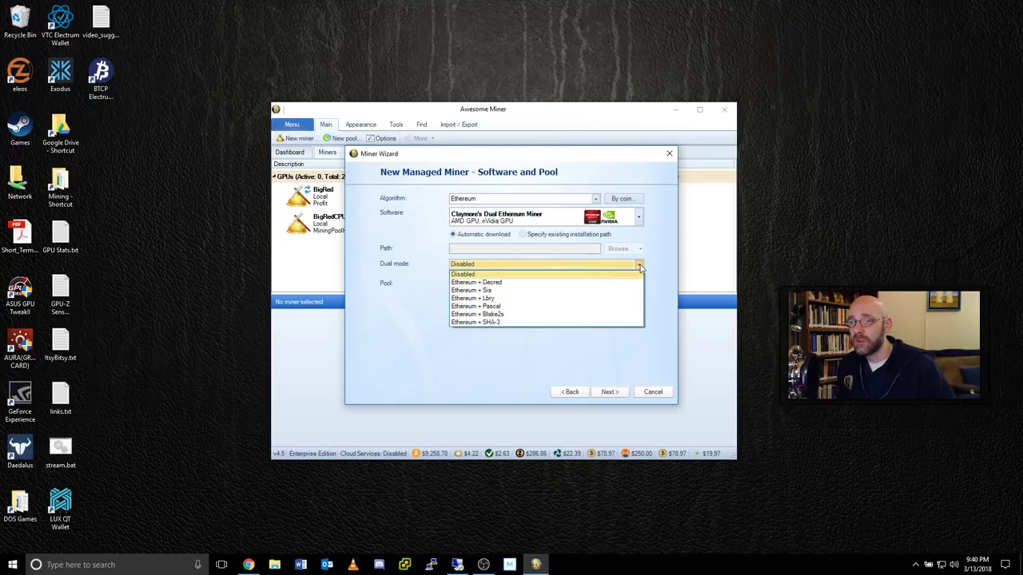
left_click(640, 268)
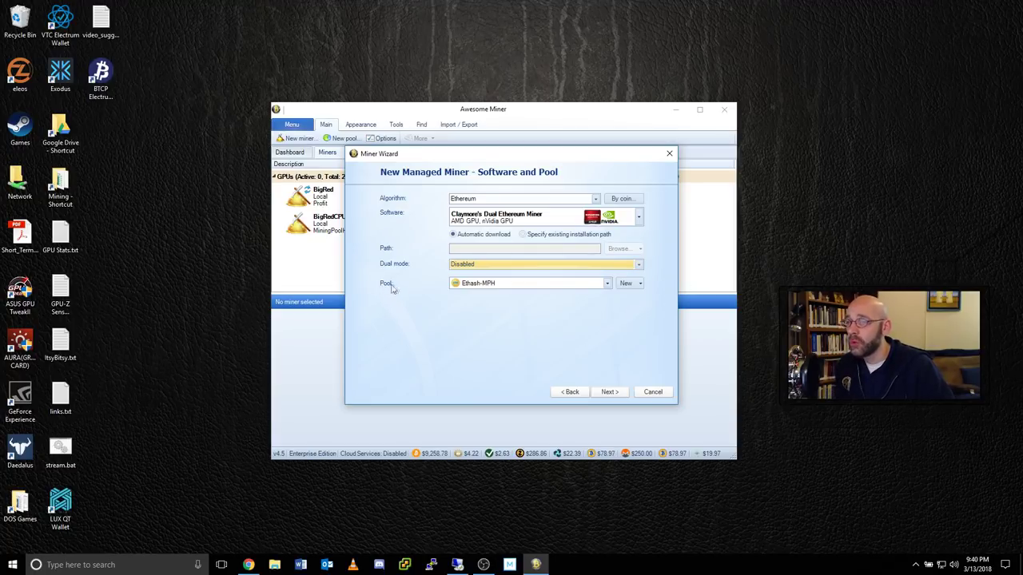
left_click(628, 285)
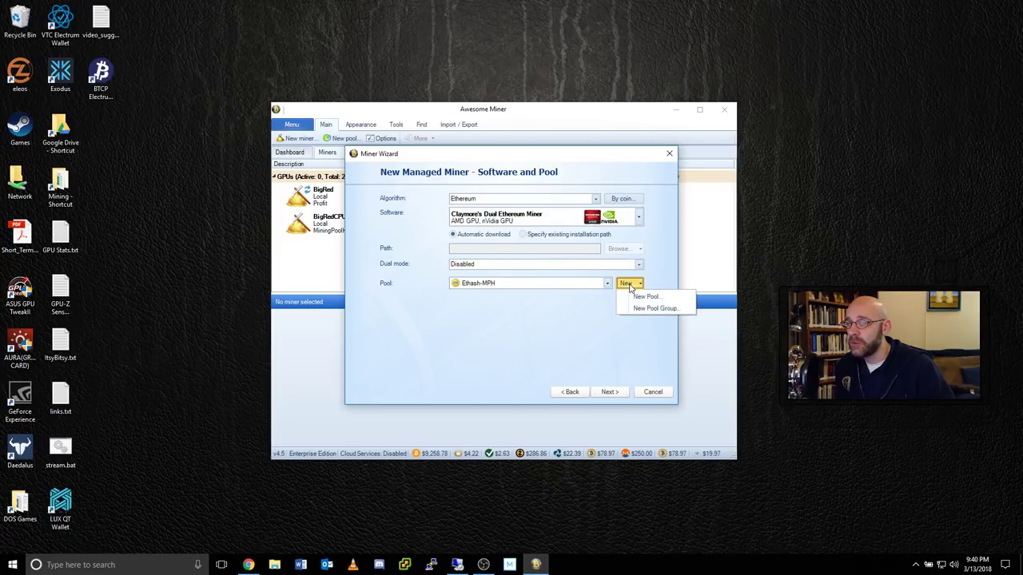
left_click(660, 297)
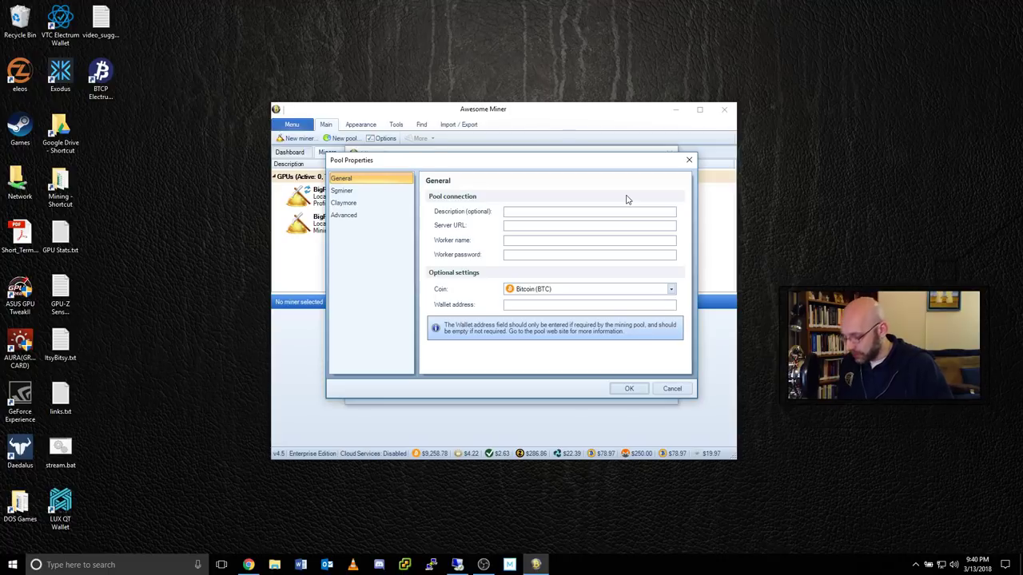
Name the pool 'Ethash Algo Switch MPH' with a stratum+tcp:// server URL, then bring up Mining Pool Hub.
type("Etha")
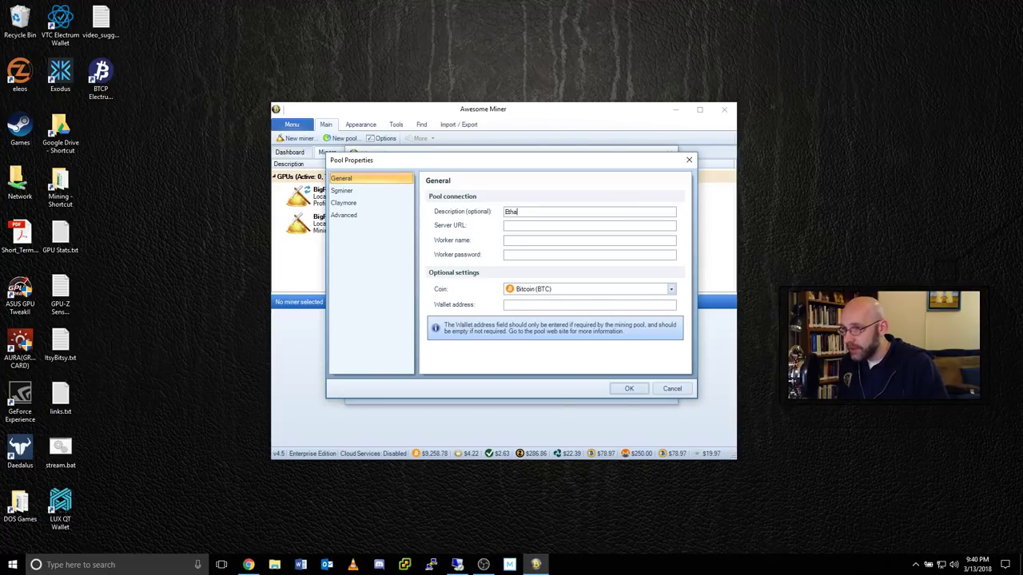
type("sh Algo Switch MPH")
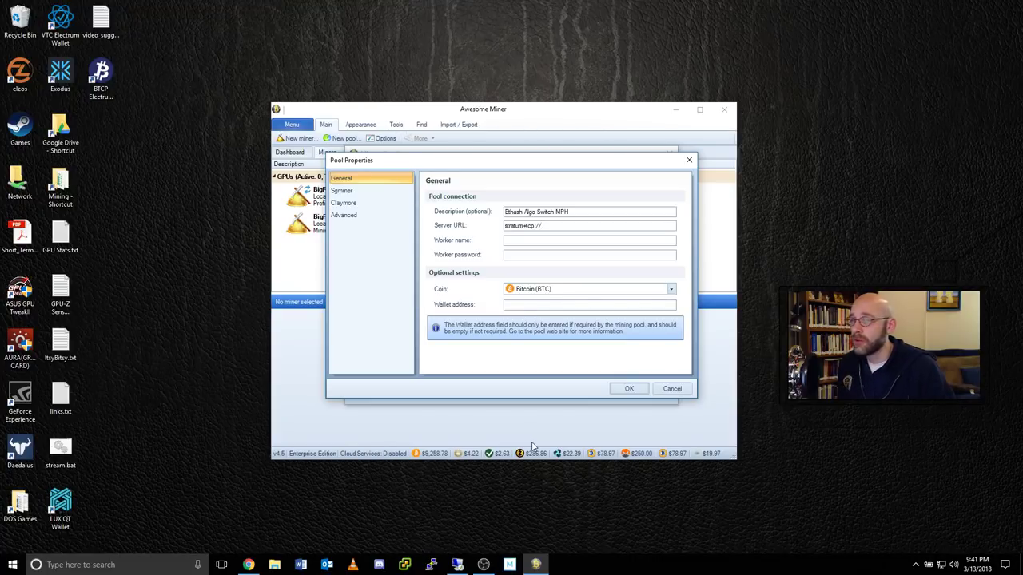
left_click(248, 565)
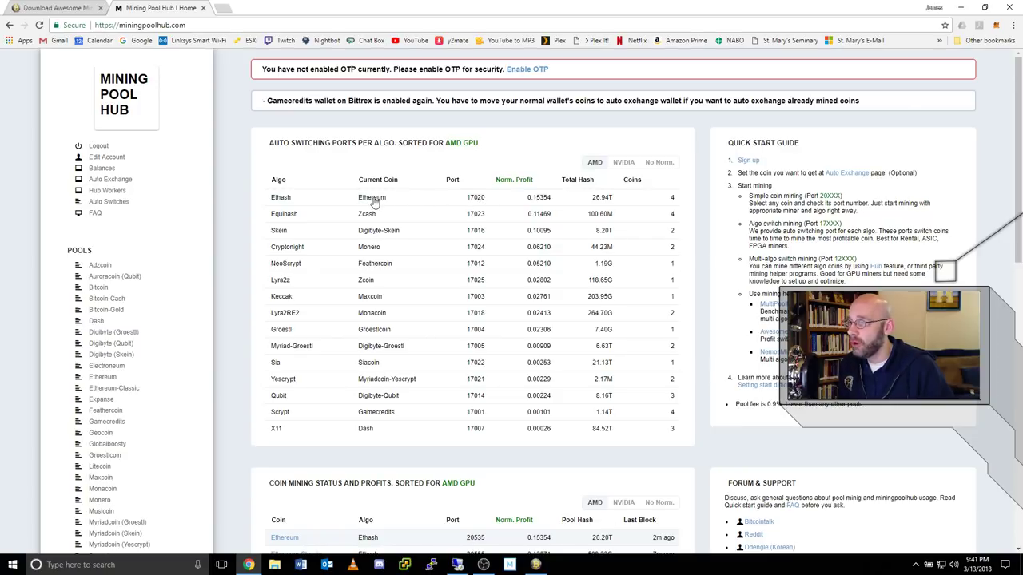
Copy the U.S. server us-east.ethash-hub.miningpoolhub.com from Mining Pool Hub's Ethereum page.
left_click(106, 379)
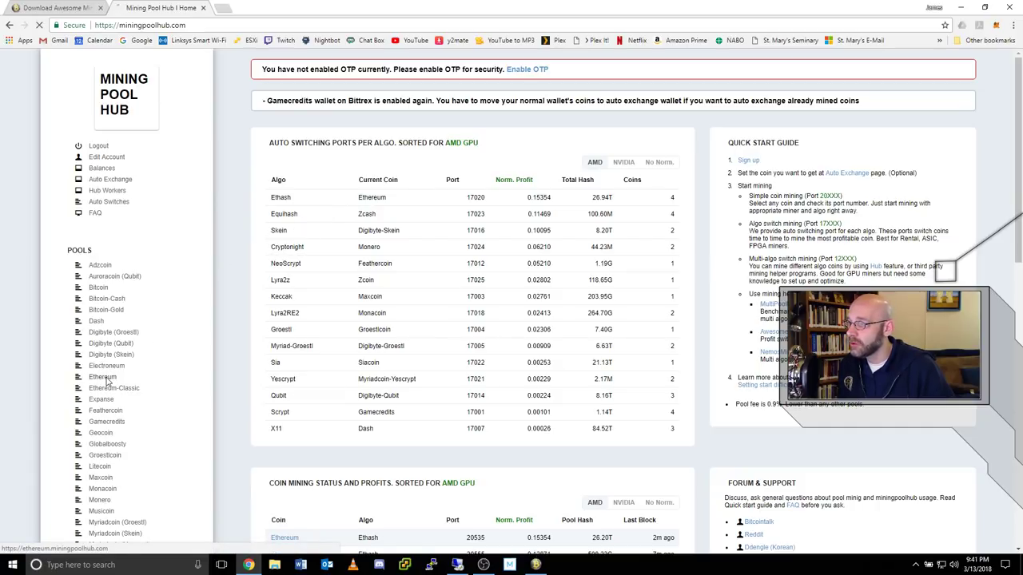
scroll(230, 298, "down", 3)
scroll(230, 298, "down", 1)
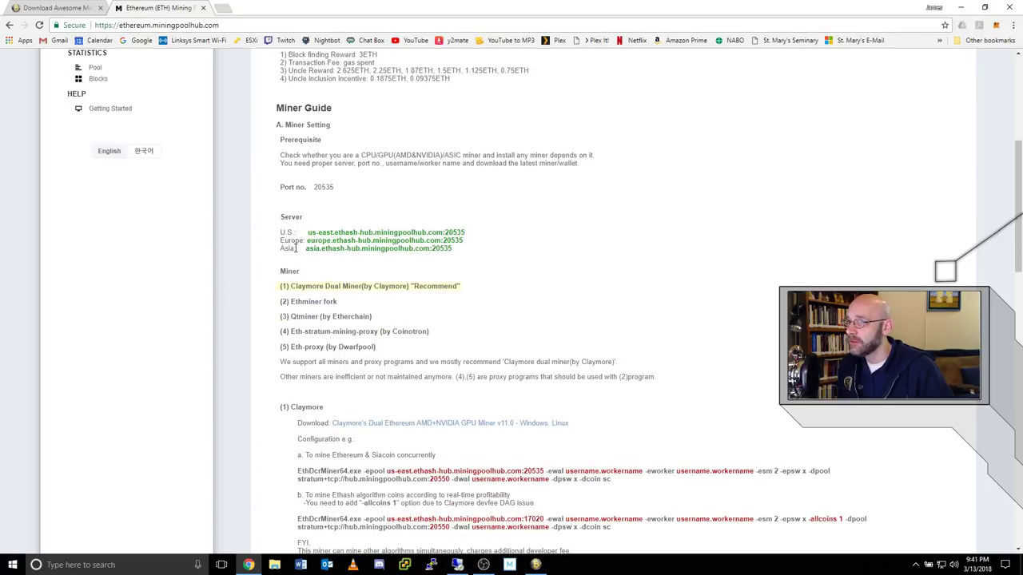
left_click_drag(308, 232, 446, 232)
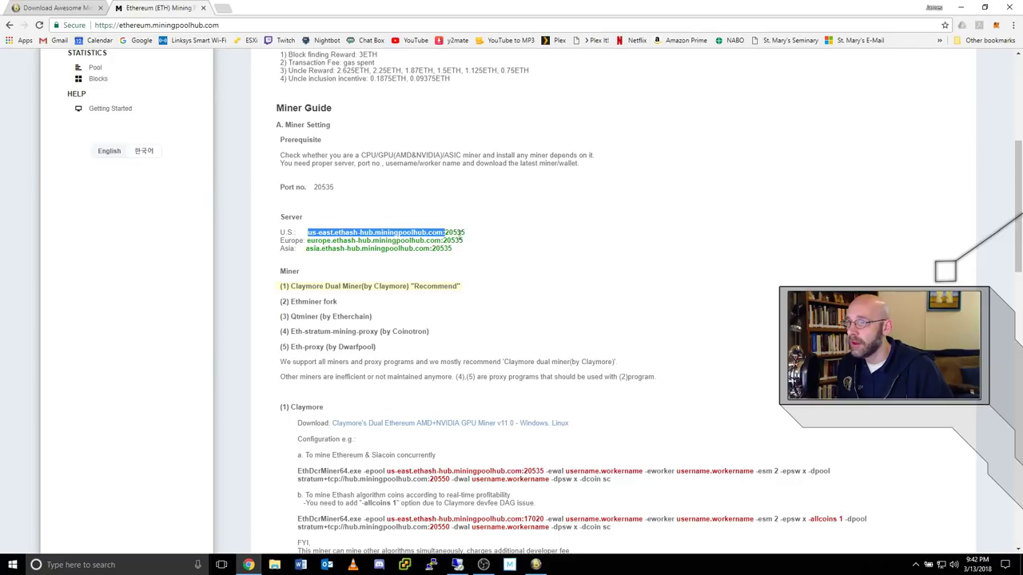
right_click(415, 232)
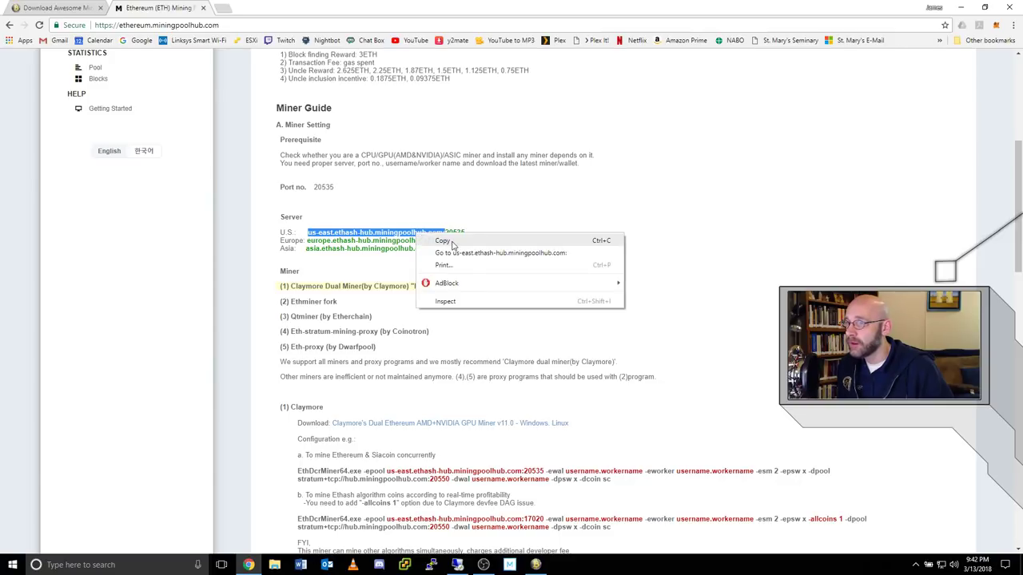
left_click(456, 241)
left_click(967, 6)
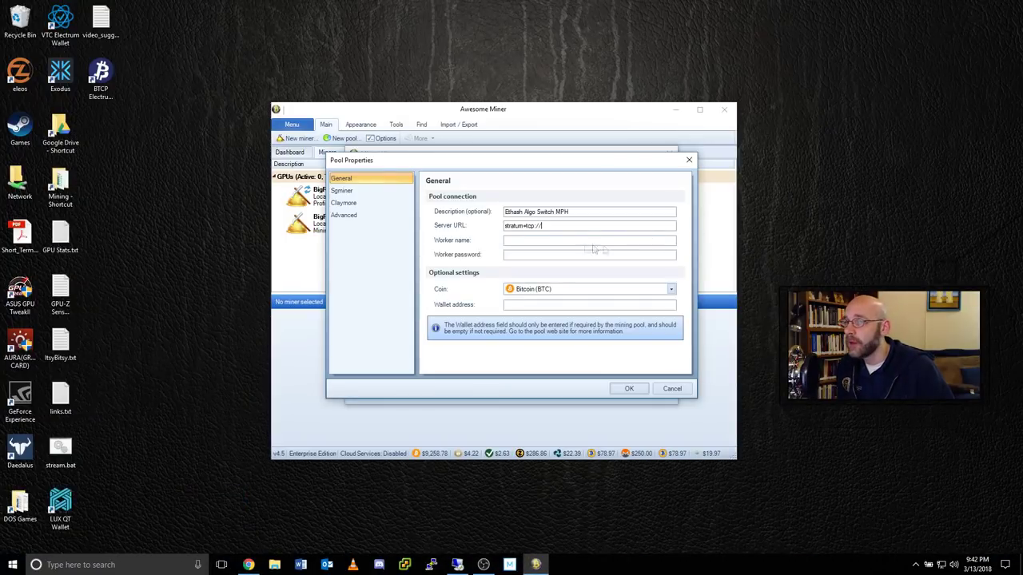
Paste the hub address into Server URL with port 17020 and enter the worker name.
right_click(570, 229)
left_click(596, 272)
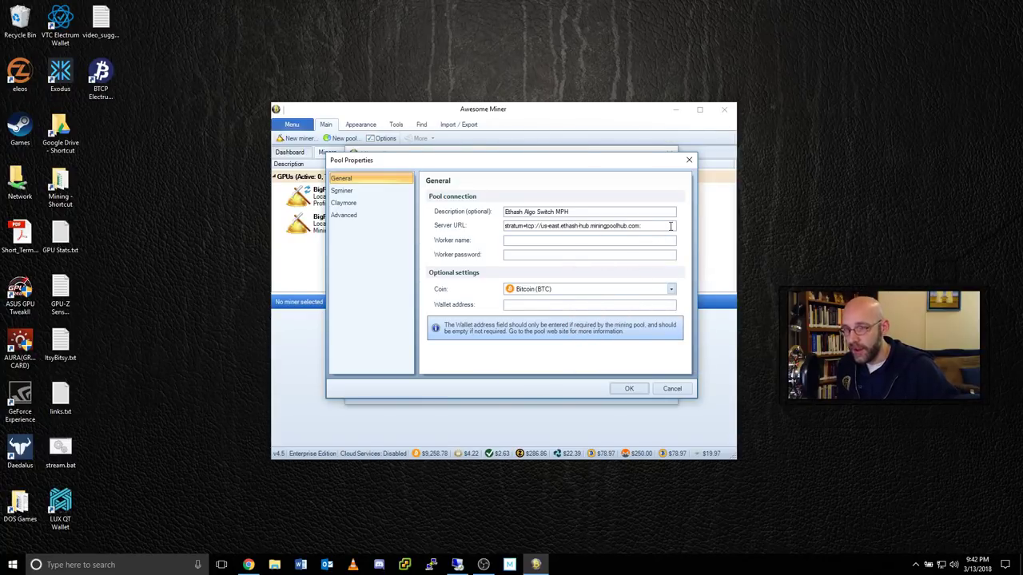
type("17020")
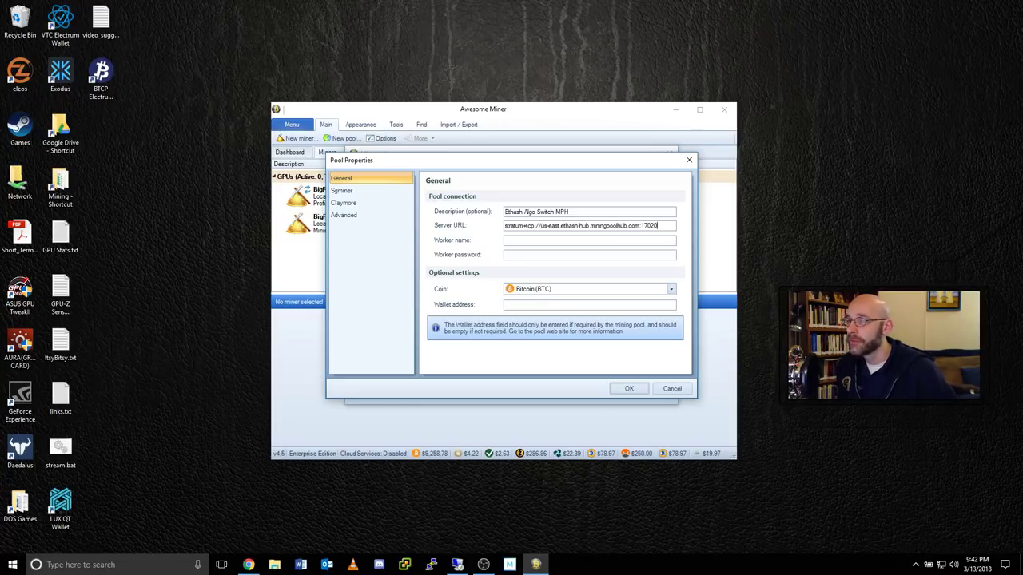
left_click(505, 240)
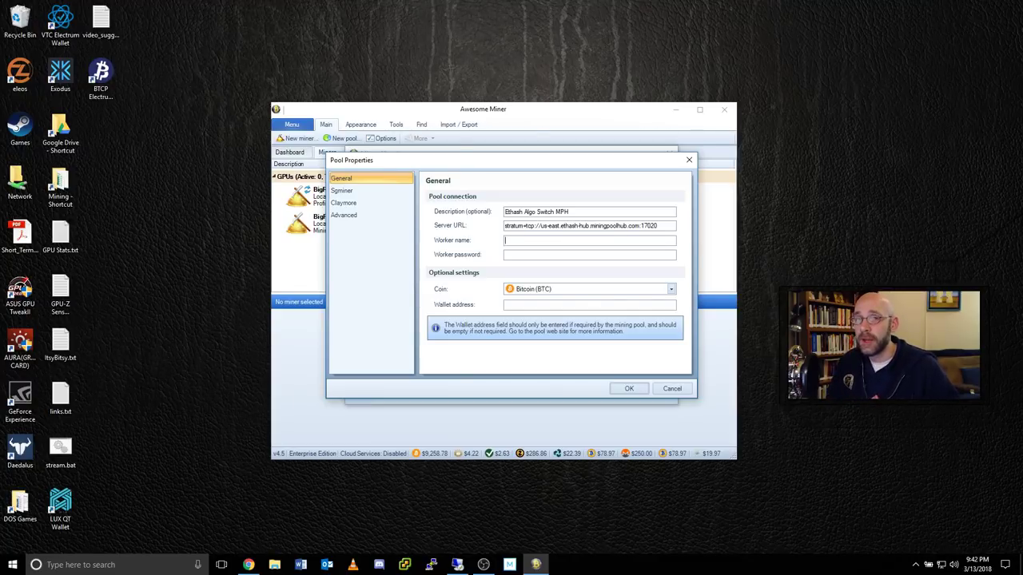
type("GooseTech")
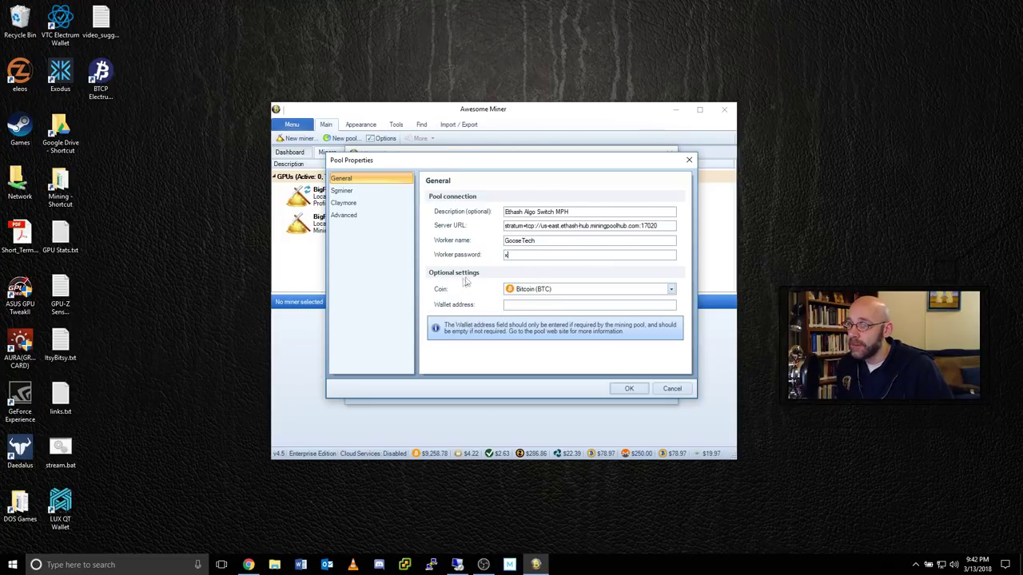
Set the pool's coin to Unspecified Ethereum.
left_click(670, 289)
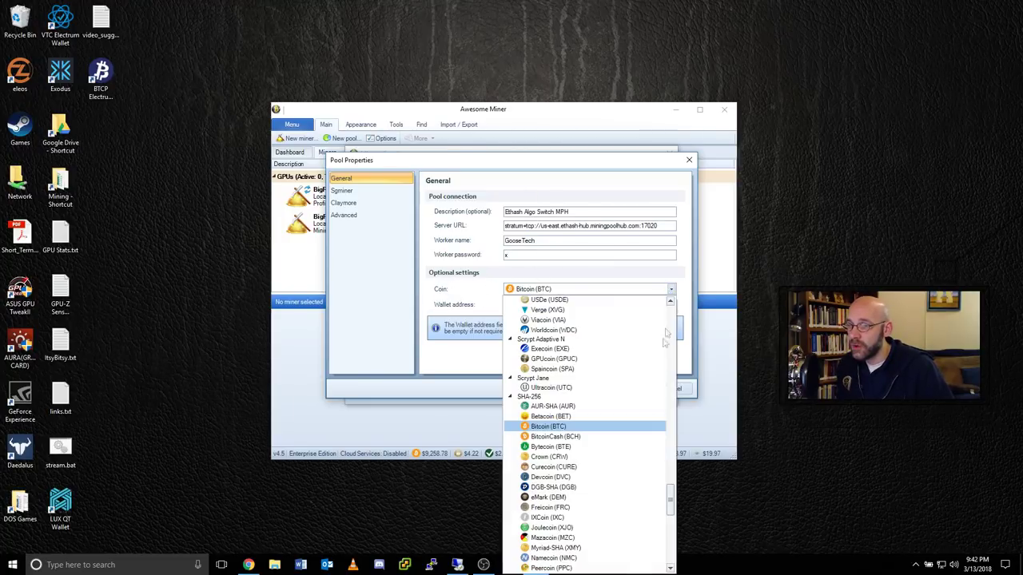
left_click_drag(666, 500, 672, 316)
left_click(581, 363)
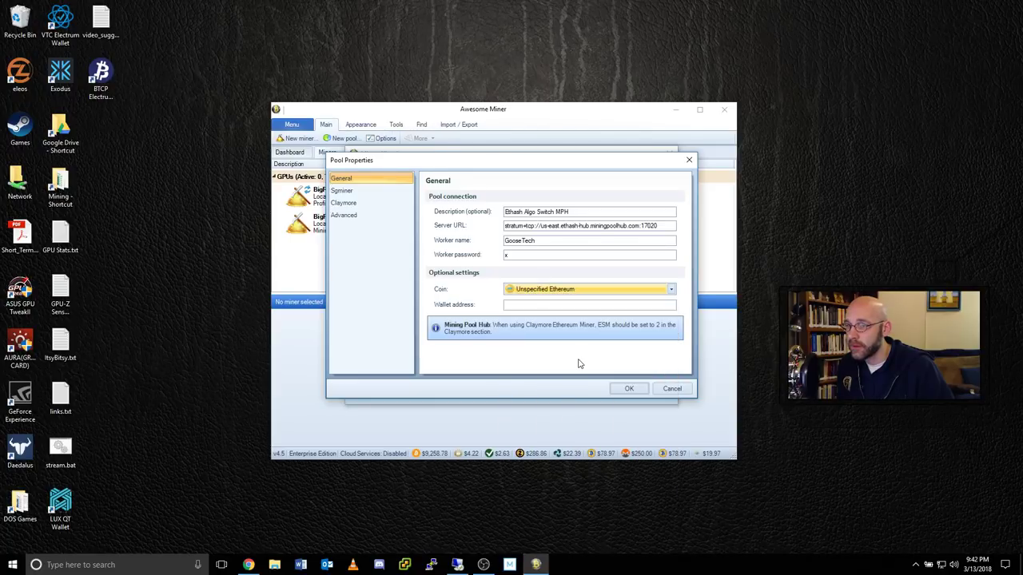
Enter the account with worker RX480 as the wallet address, then show the Claymore settings.
left_click(507, 305)
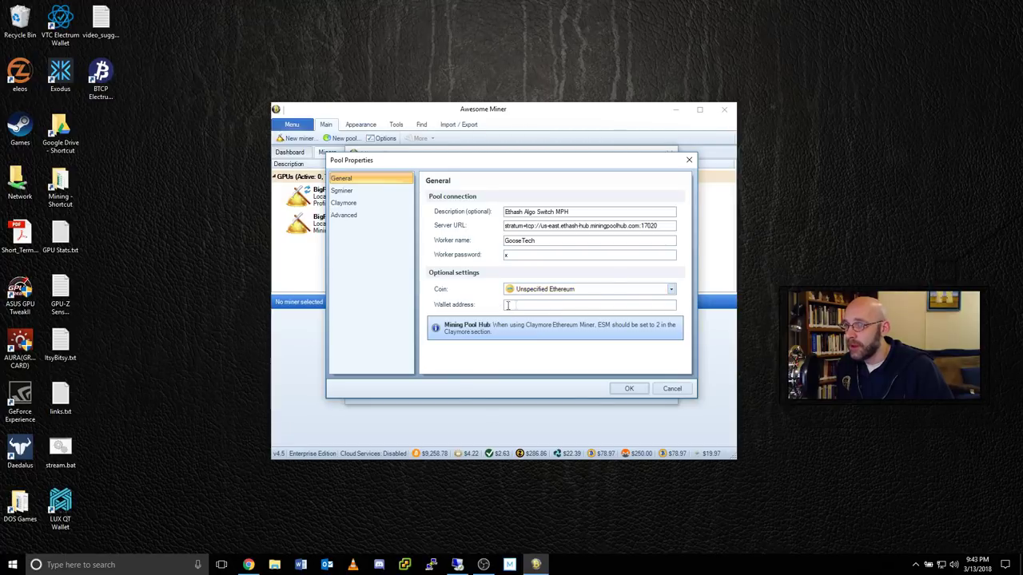
type("GooseTech.")
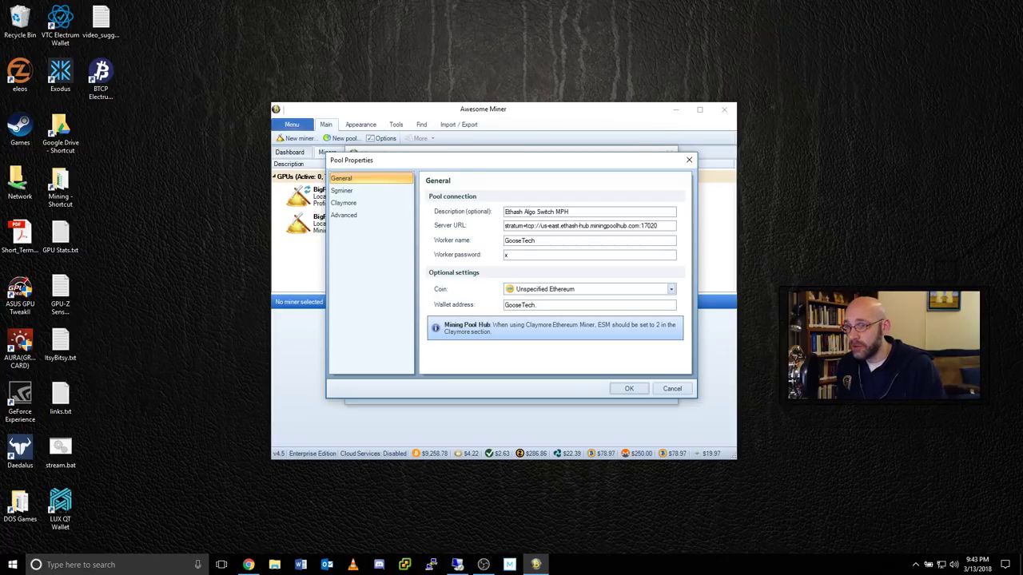
type("480")
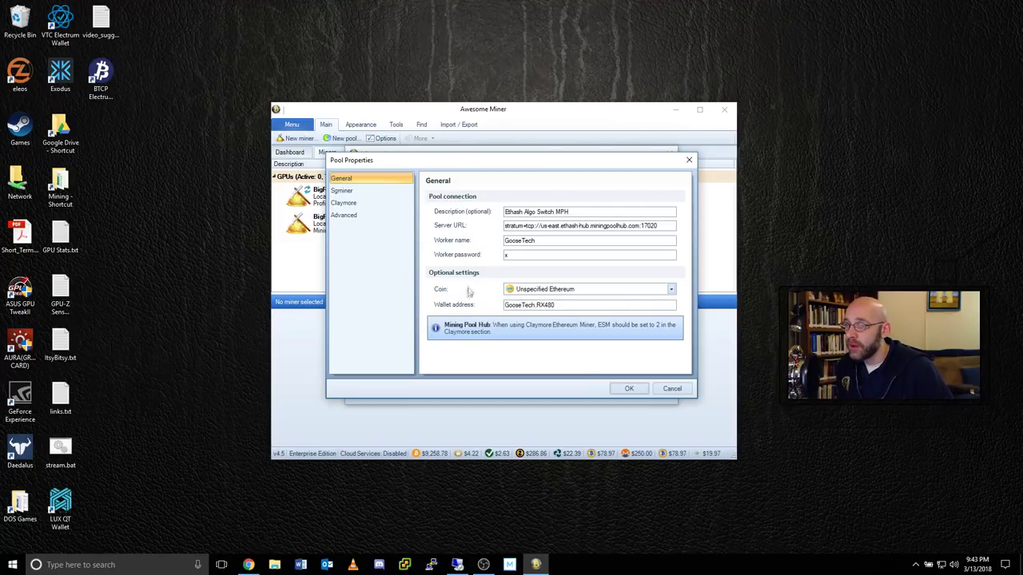
left_click(353, 206)
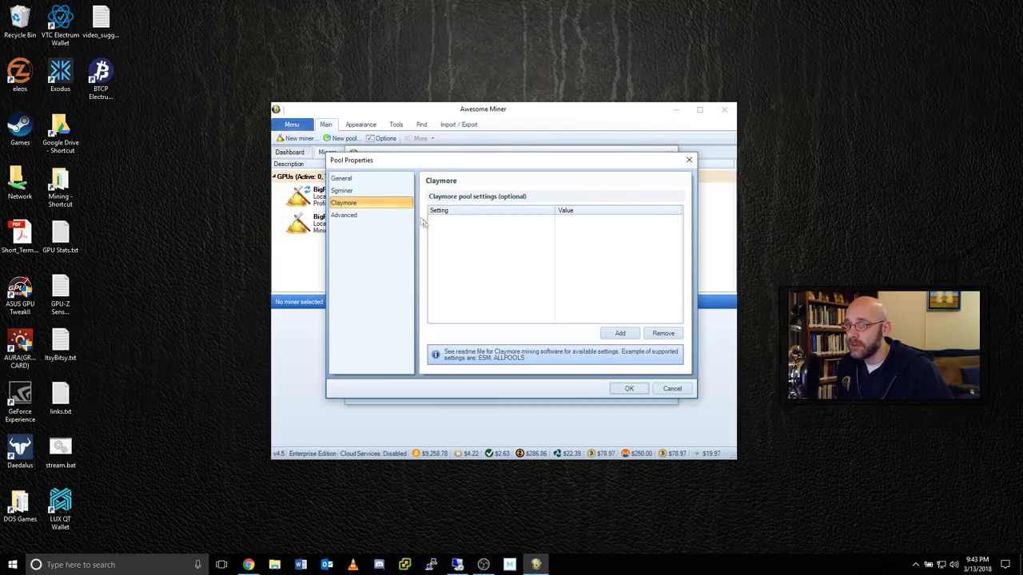
Add the Claymore pool setting esm with value 2, then show the Advanced page.
left_click(625, 334)
type("esm")
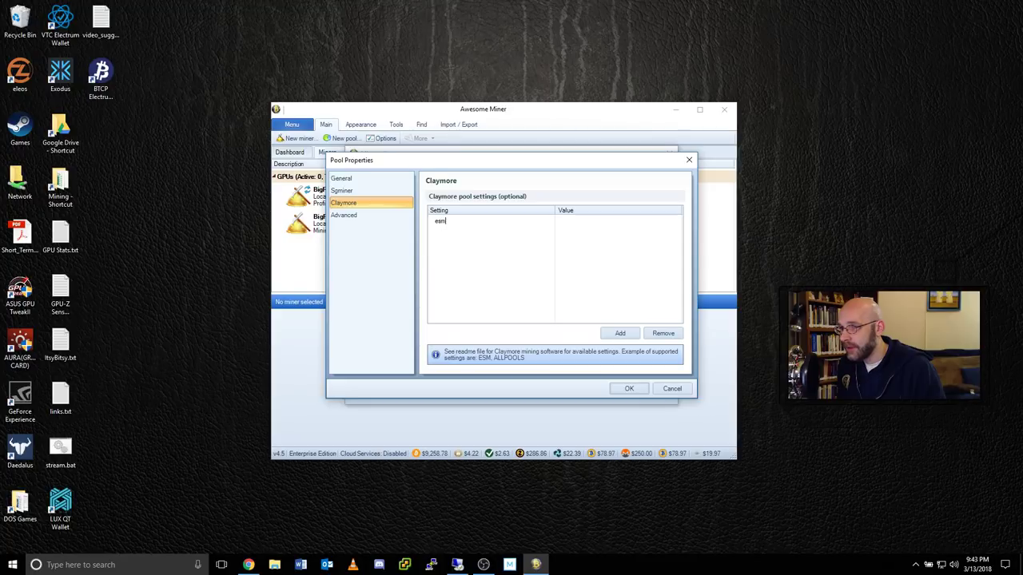
left_click(568, 222)
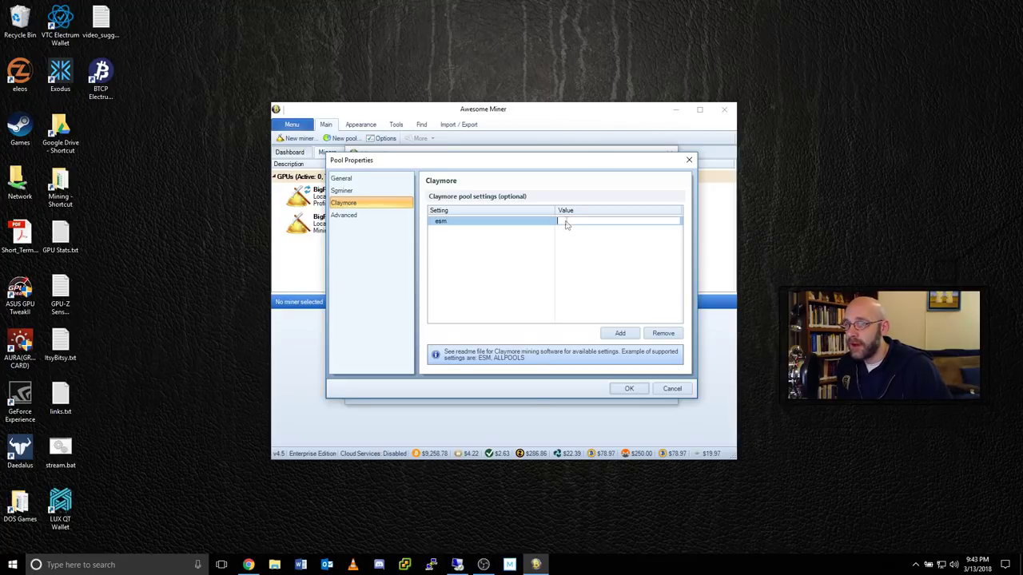
type("2")
key("Return")
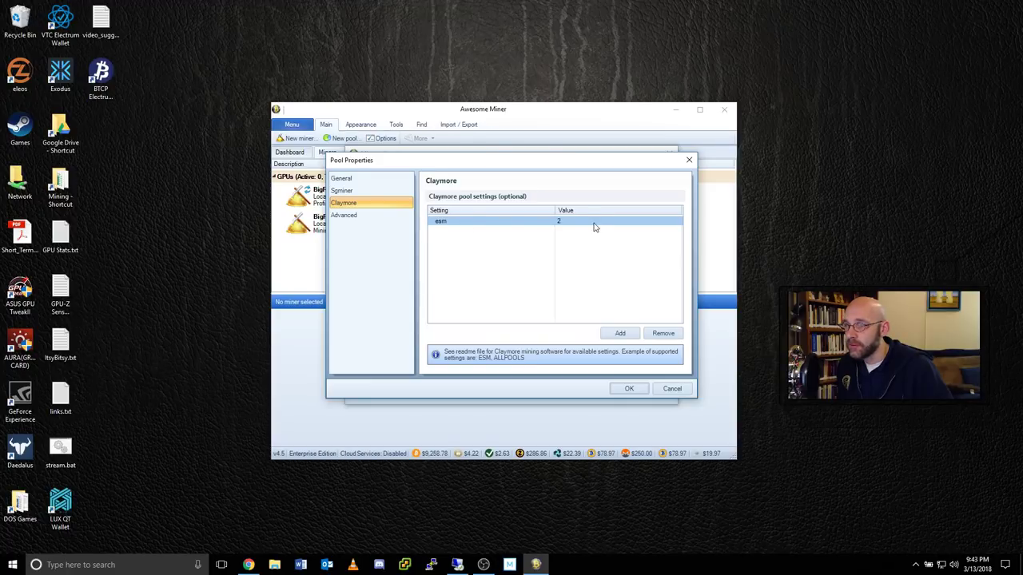
left_click(352, 218)
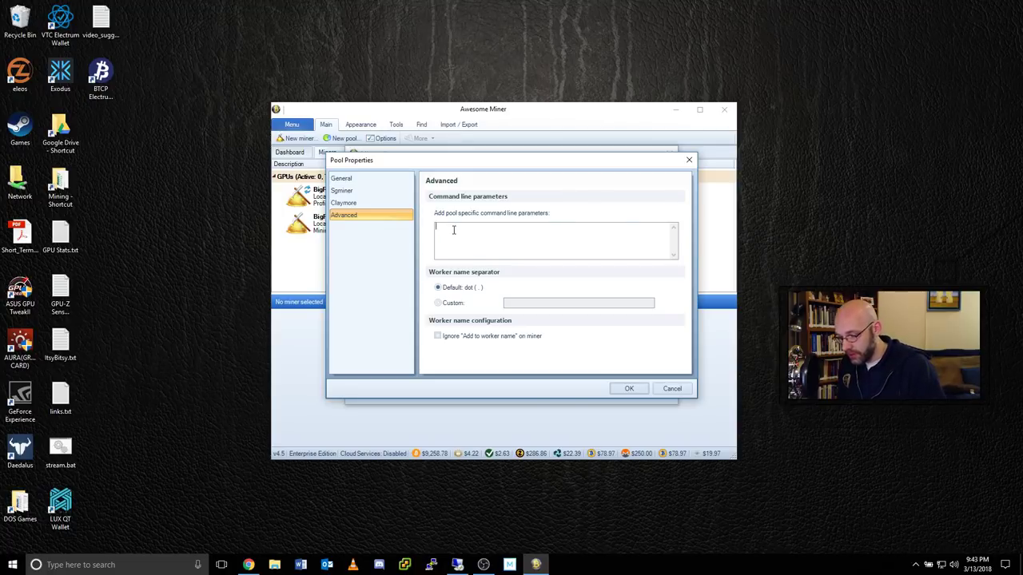
Add the -mpsw management password parameter to the command line and save the pool.
type("-mpsw")
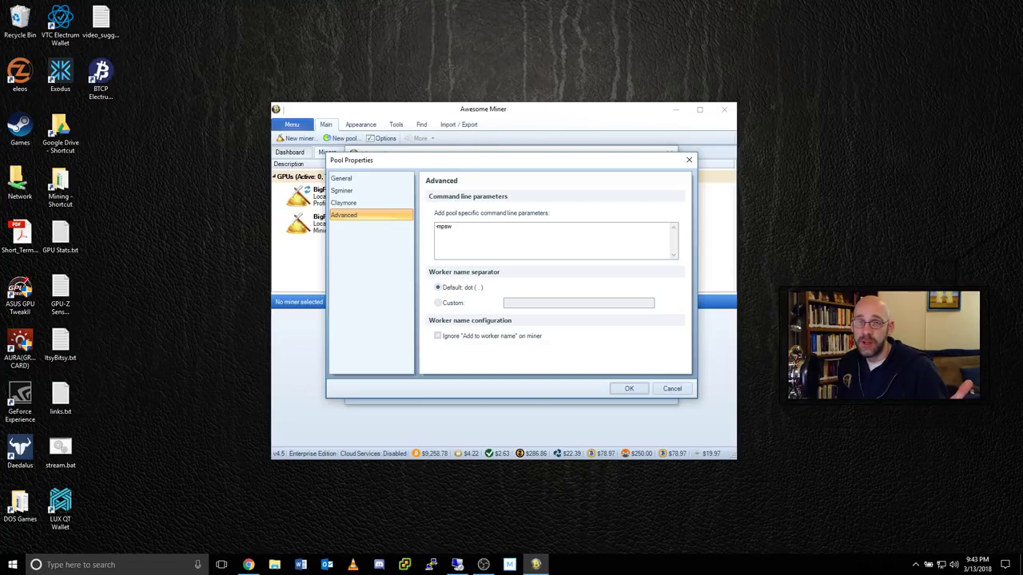
type("pl")
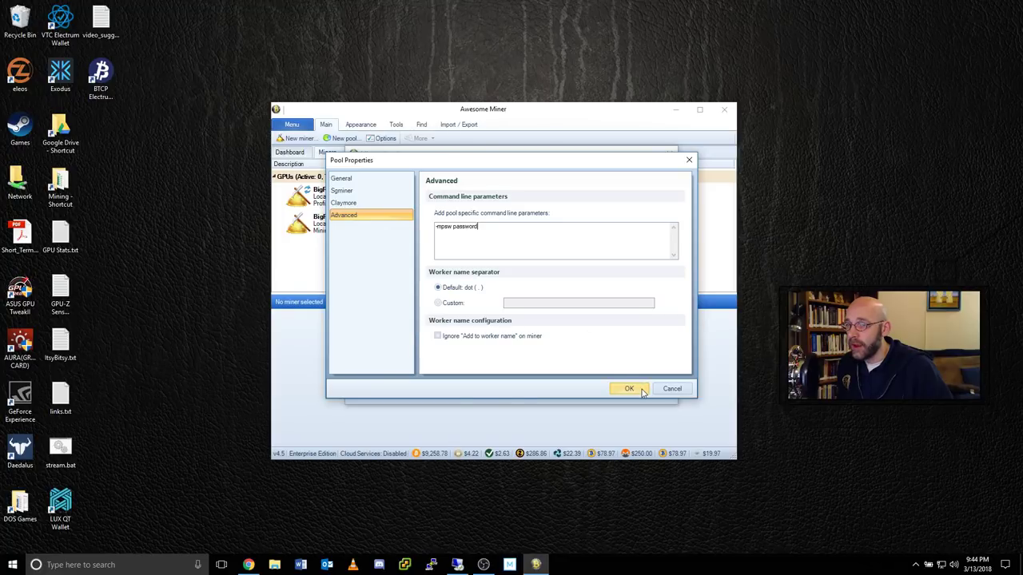
left_click(629, 389)
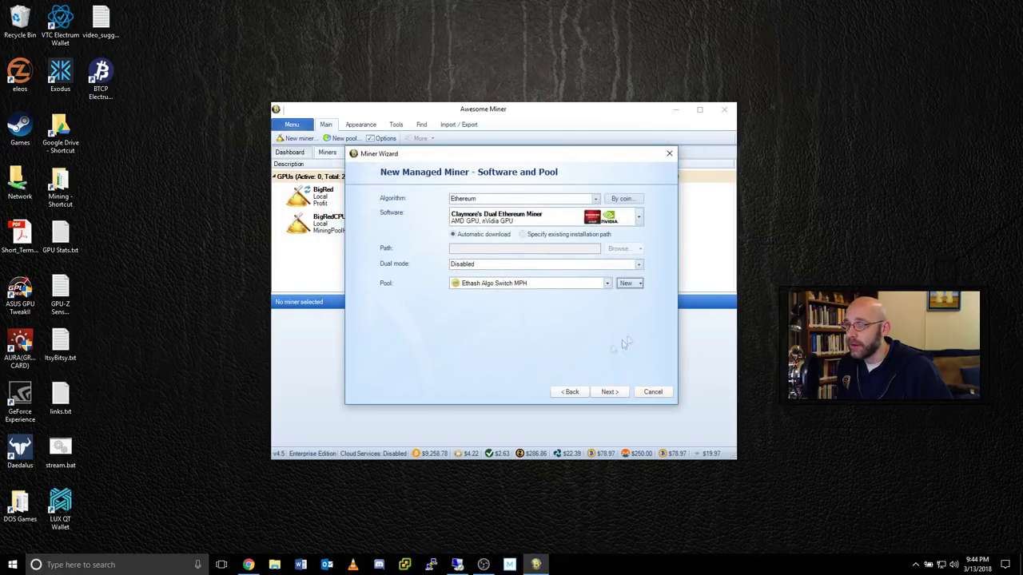
Complete the Miner Wizard to create the Windows10VM miner, then open Options.
left_click(614, 392)
left_click(610, 392)
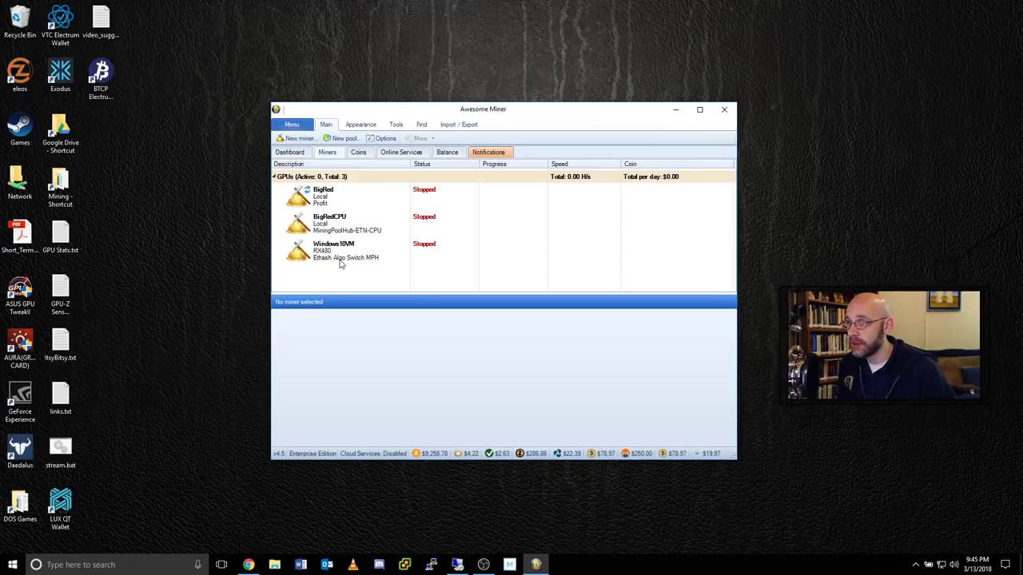
left_click(386, 139)
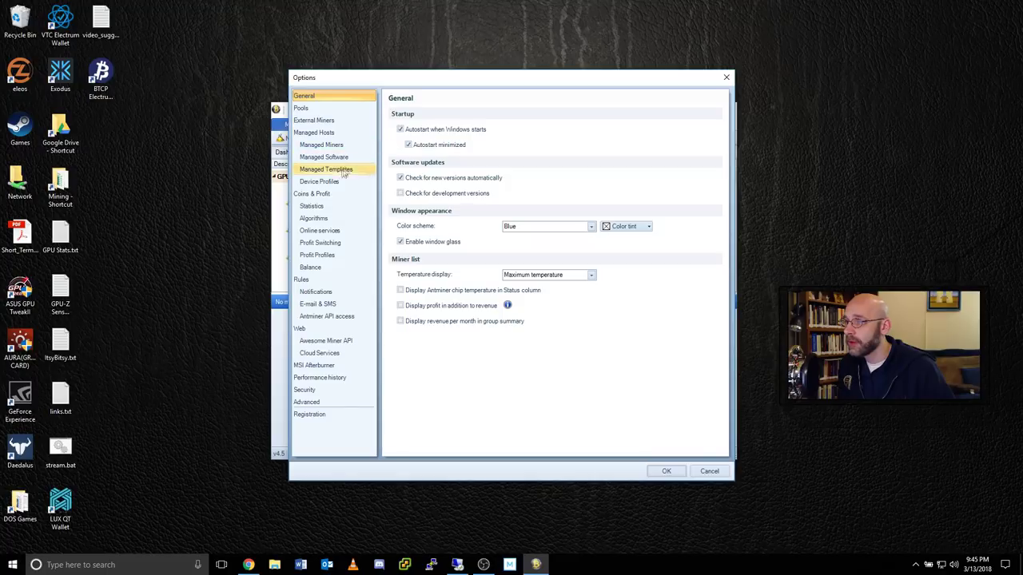
Compare the AMD GPU and nVidia GPU profit profiles, then clone AMD GPU and edit the copy.
left_click(327, 257)
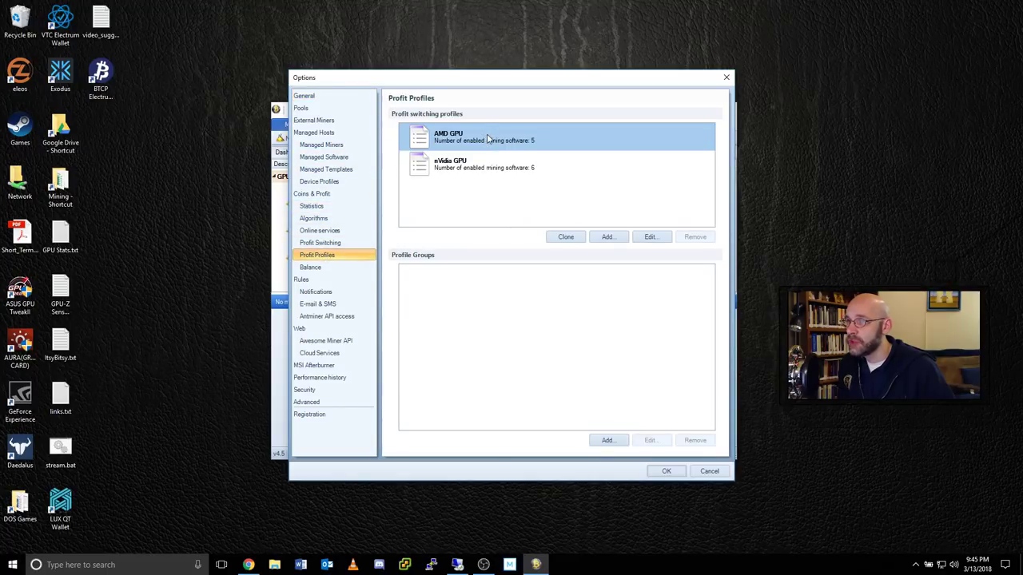
left_click(500, 162)
left_click(483, 138)
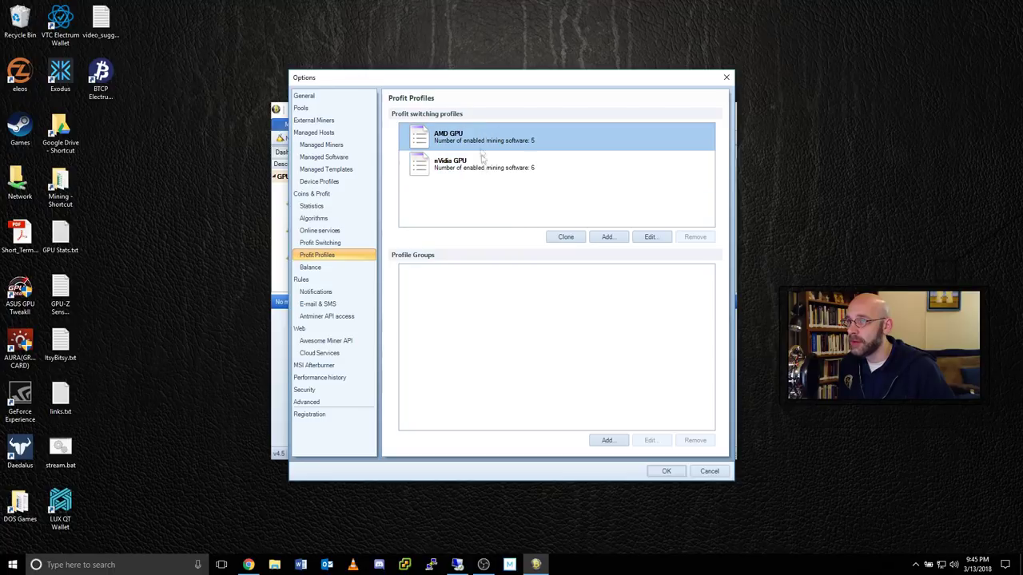
left_click(484, 165)
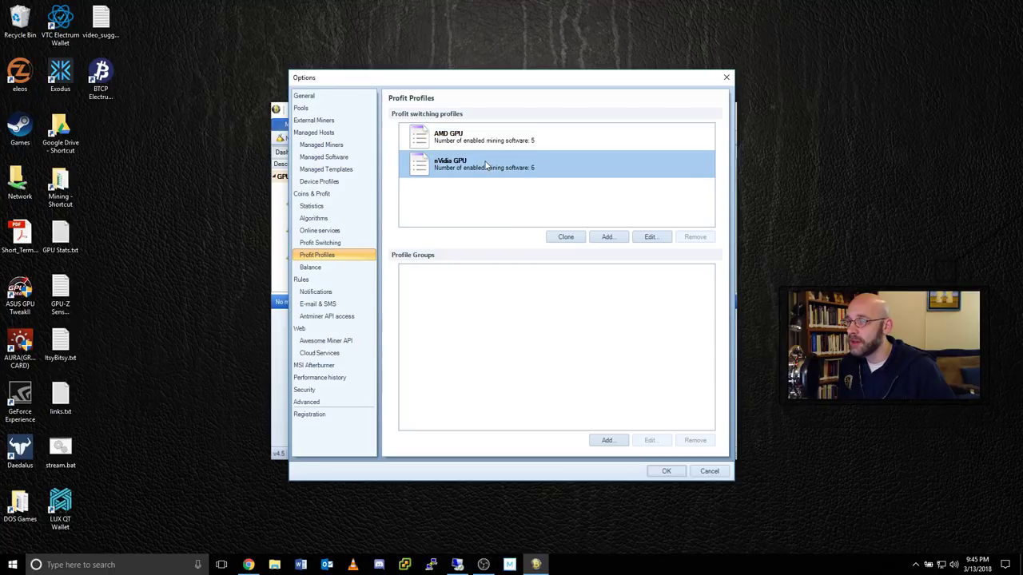
left_click(520, 140)
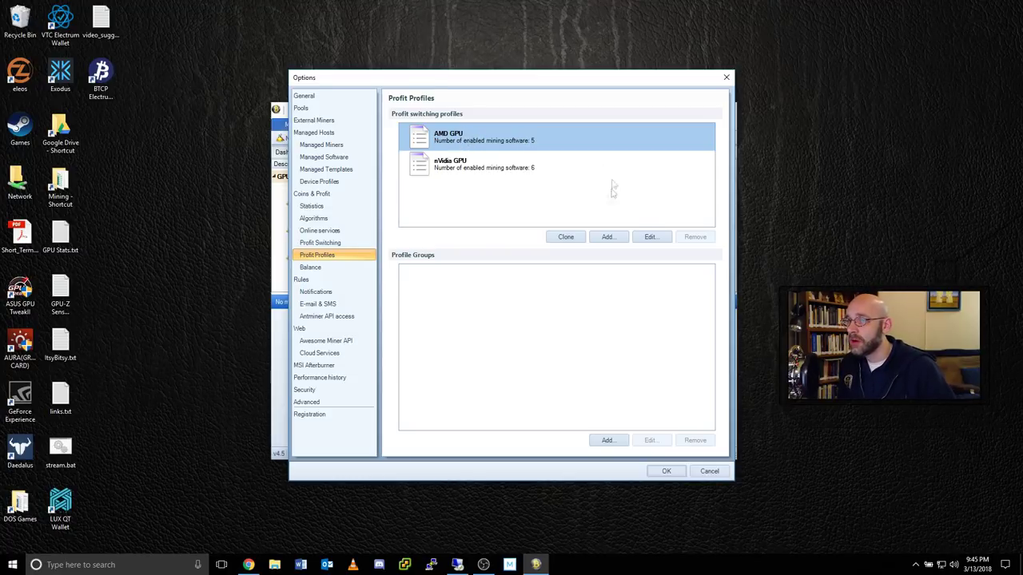
left_click(567, 238)
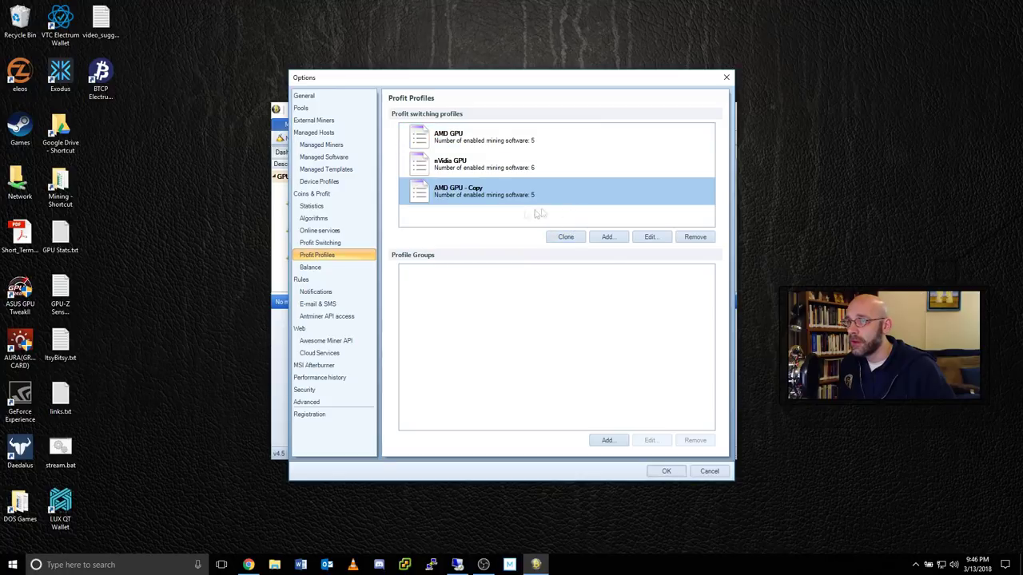
left_click(657, 239)
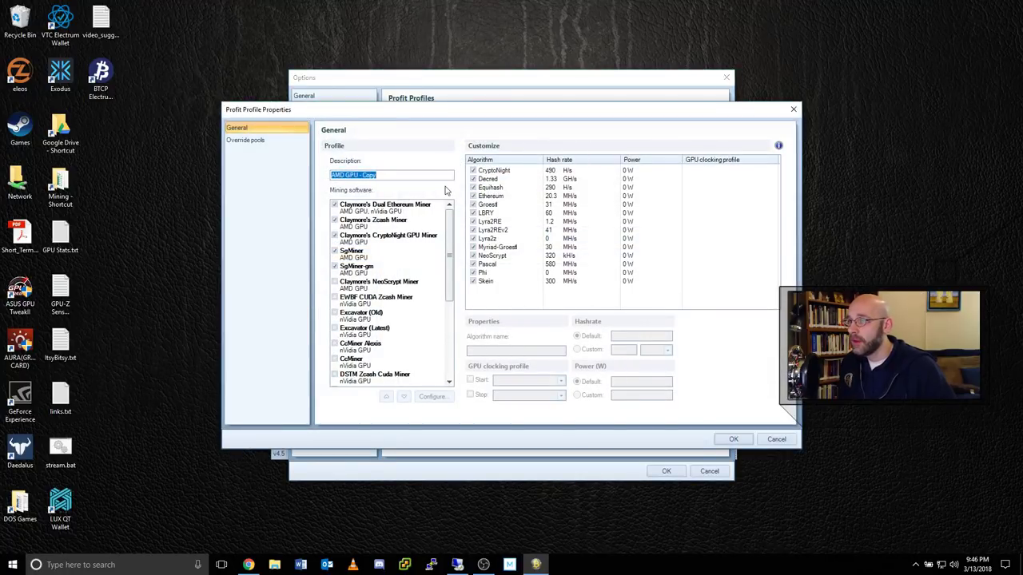
Change the cloned profit profile's description to 'AMD RX480' and save it.
type("Al")
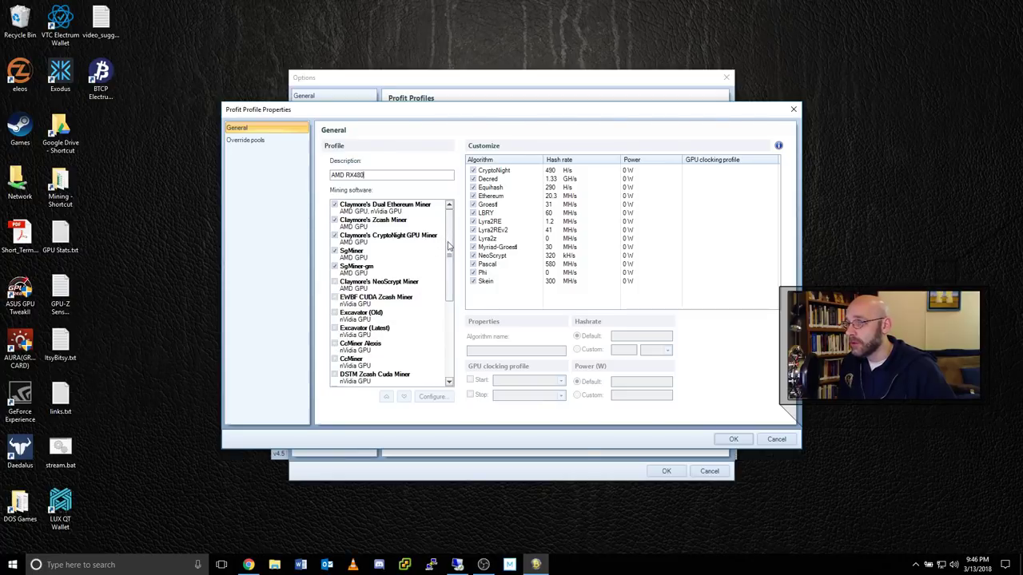
mouse_move(448, 246)
left_mouse_down()
mouse_move(447, 351)
mouse_move(449, 232)
left_mouse_up()
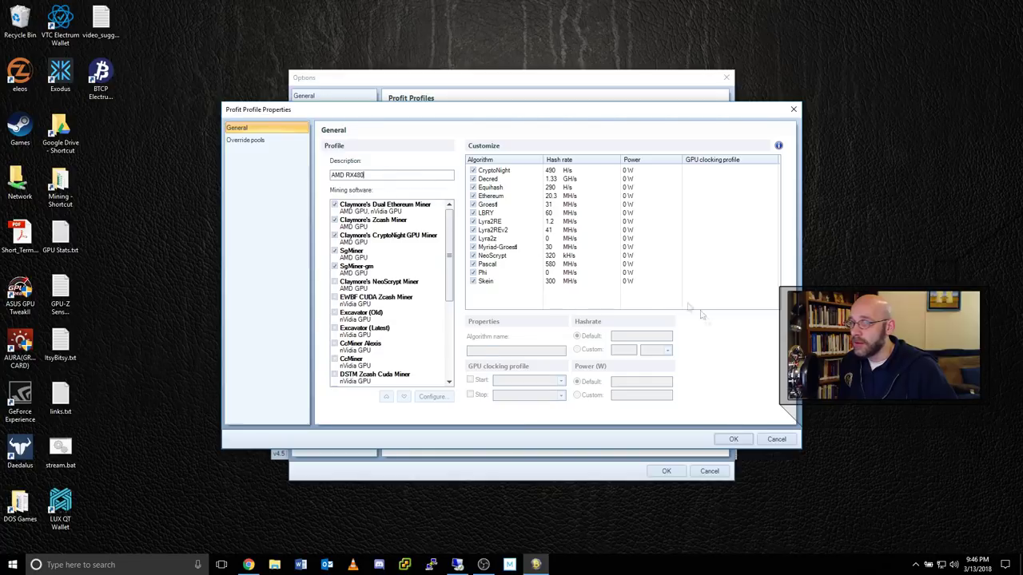
left_click(735, 438)
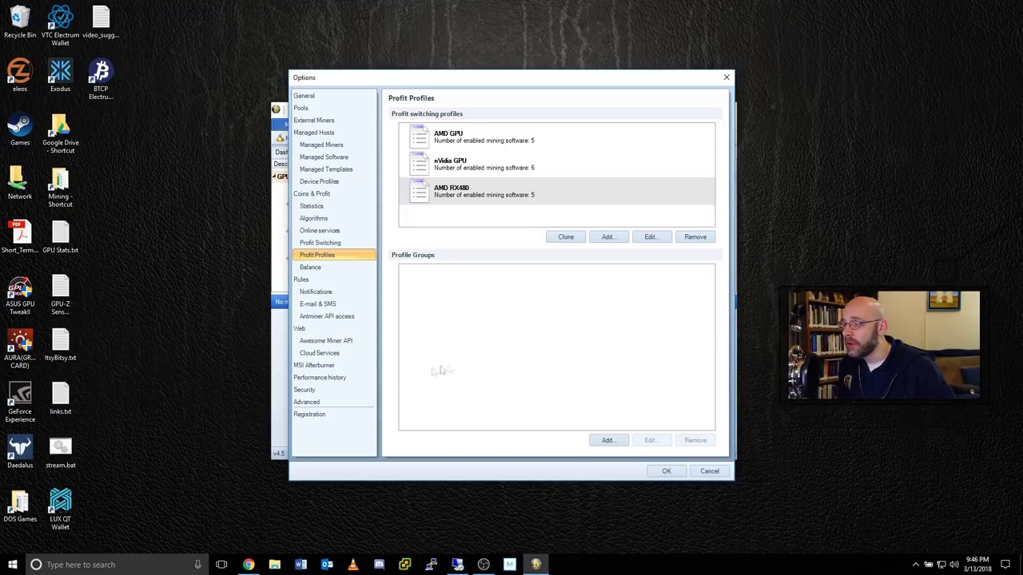
Enter a password for Claymore API requests in the Advanced options and save the options.
left_click(309, 403)
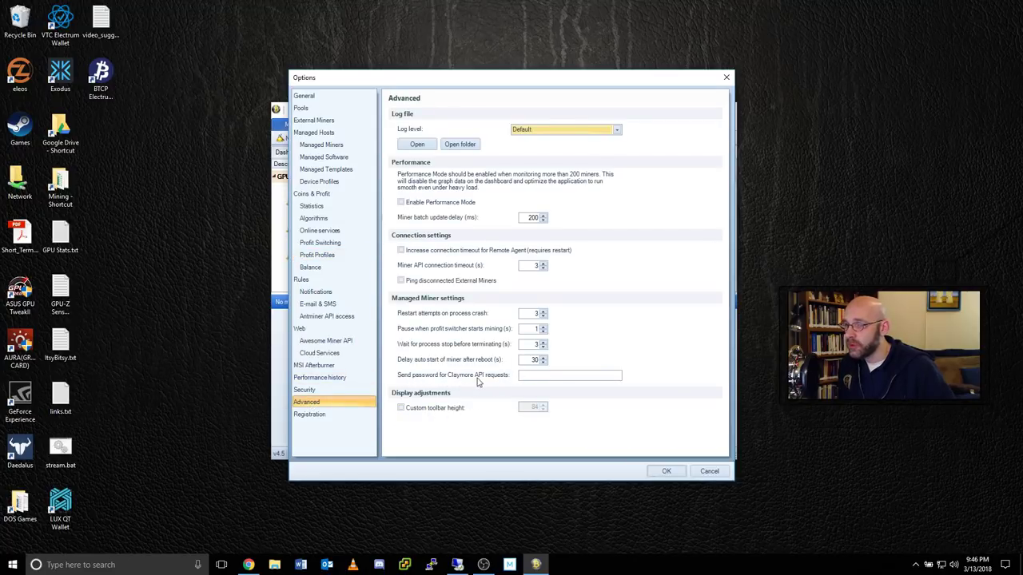
left_click(547, 374)
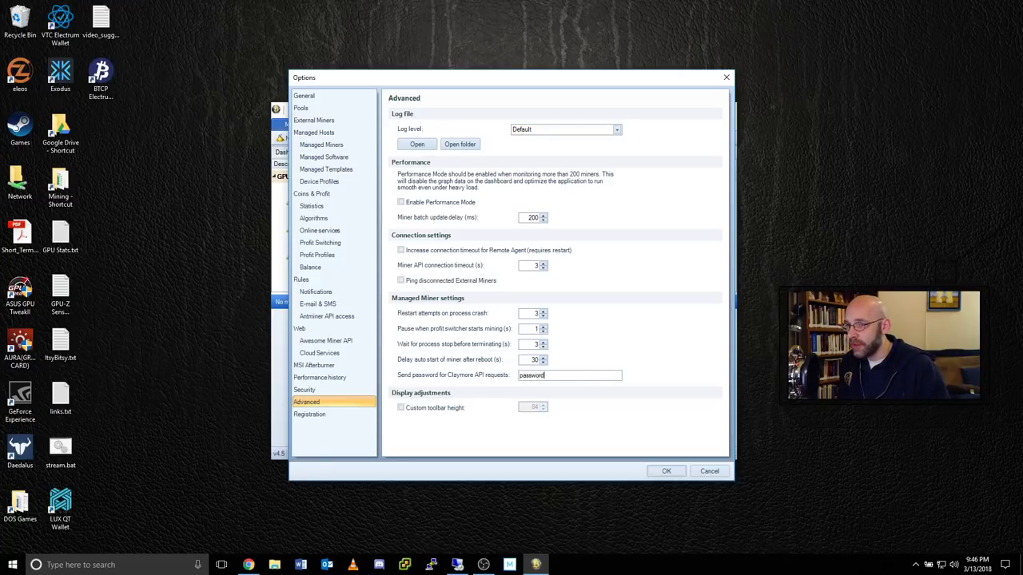
type("password")
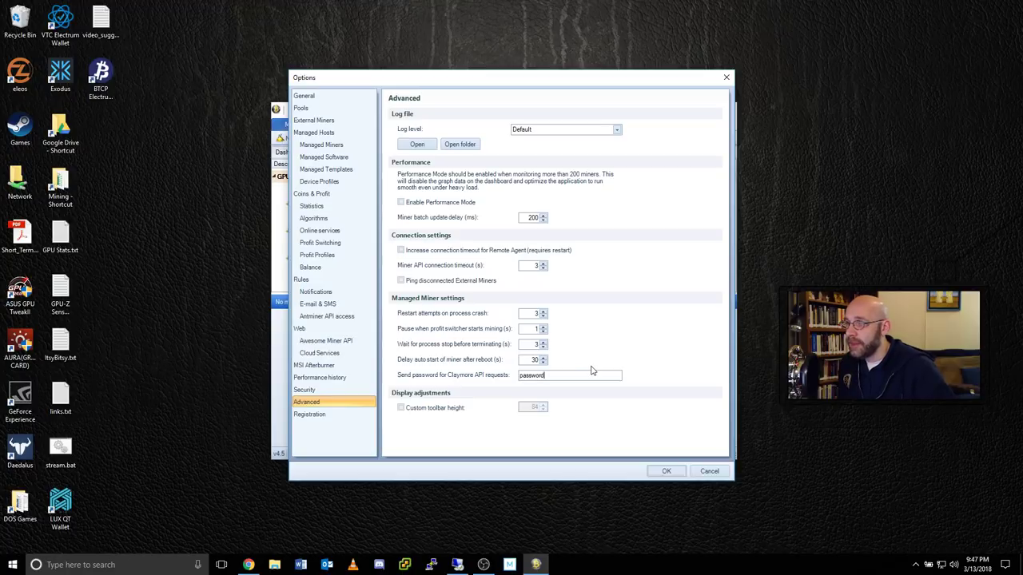
left_click(667, 471)
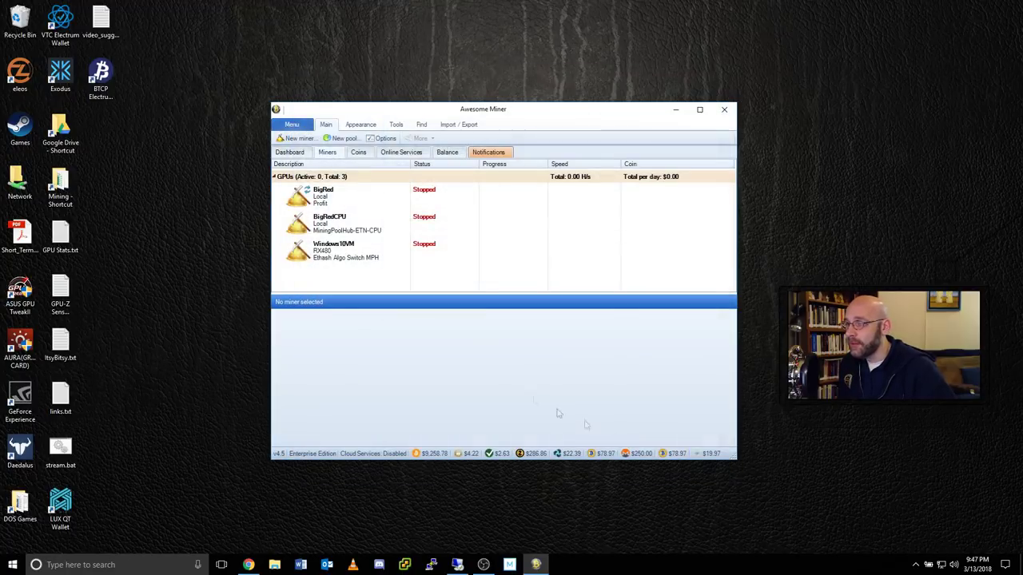
Set Windows10VM to autostart, append 'RX480' to its worker name, and use the AMD RX480 profit profile.
left_click(384, 252)
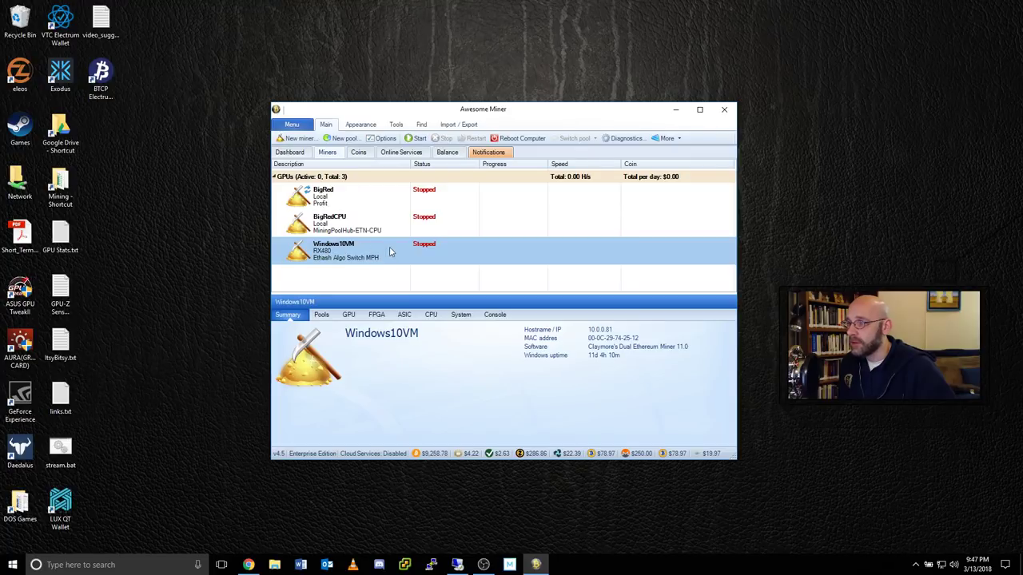
right_click(391, 253)
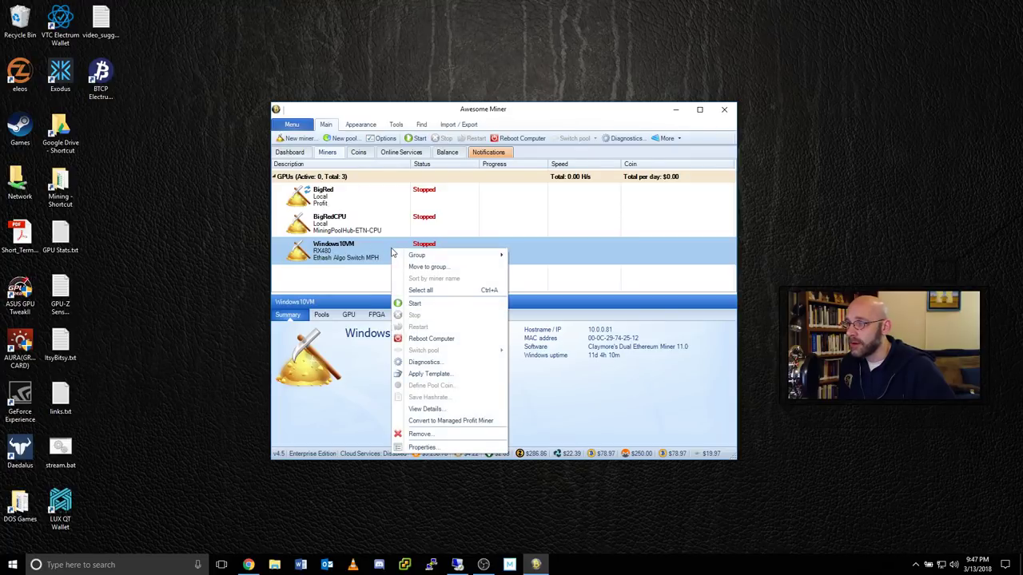
left_click(422, 448)
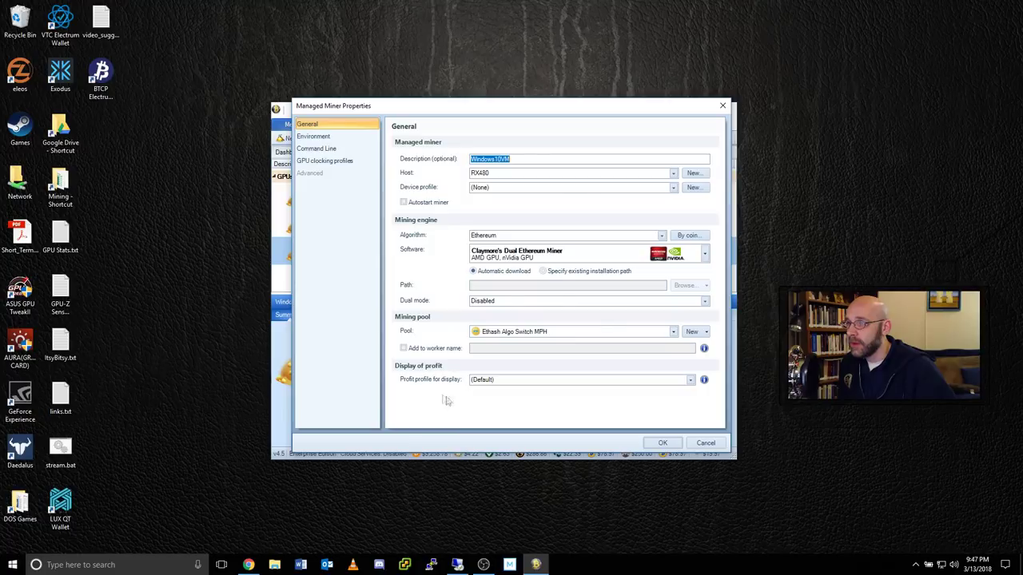
left_click(405, 203)
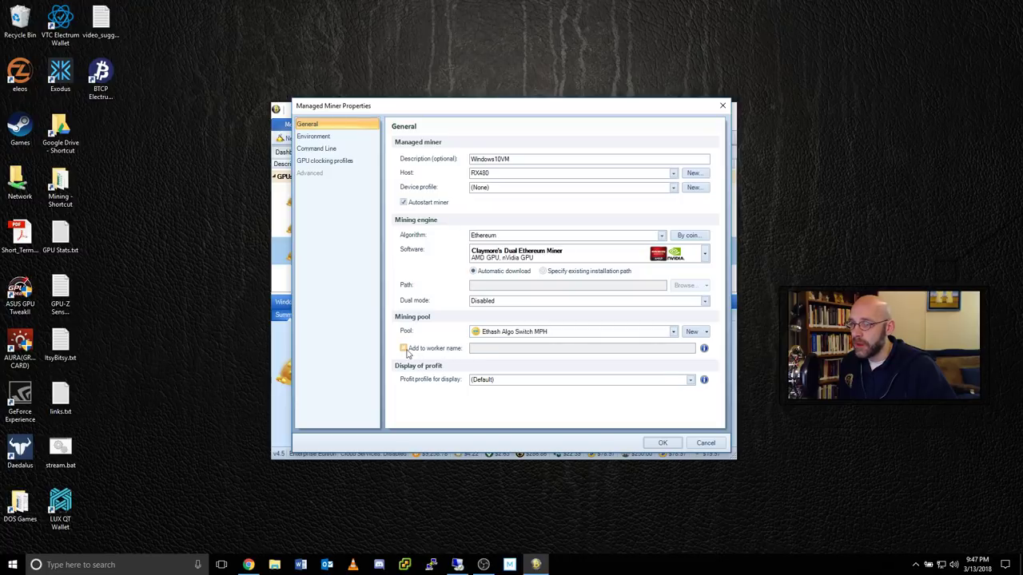
left_click(403, 348)
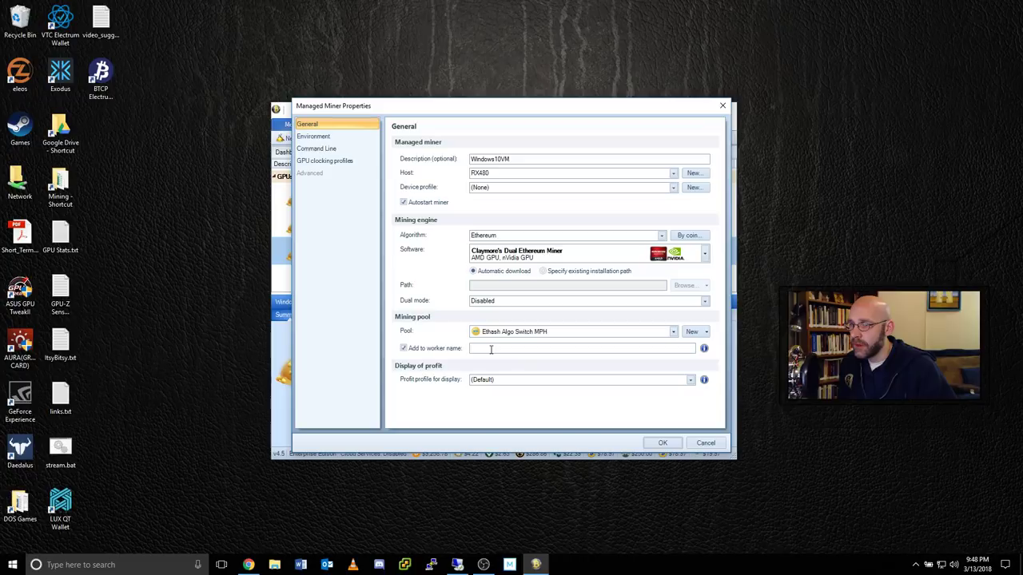
left_click(597, 351)
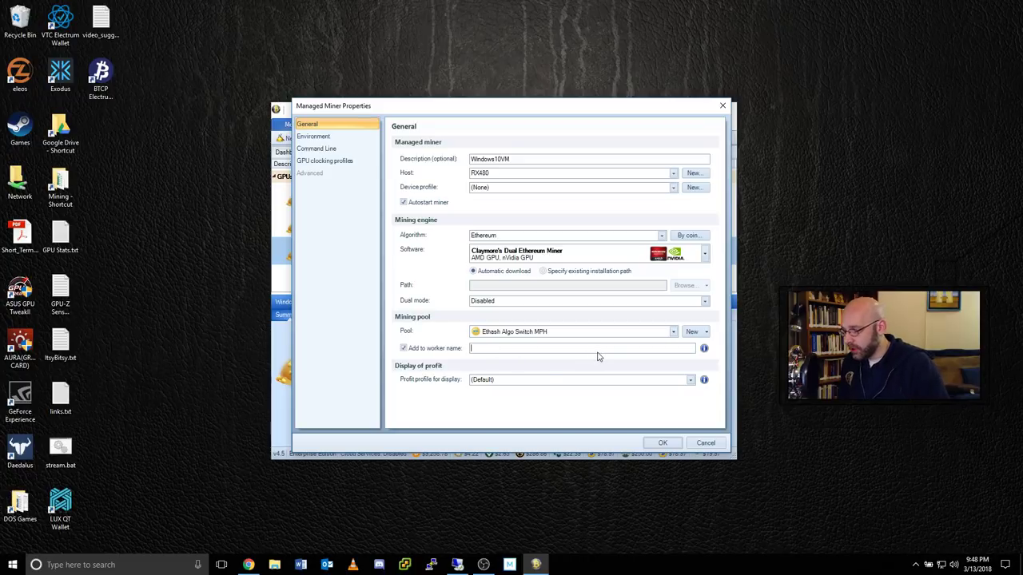
type("RX480")
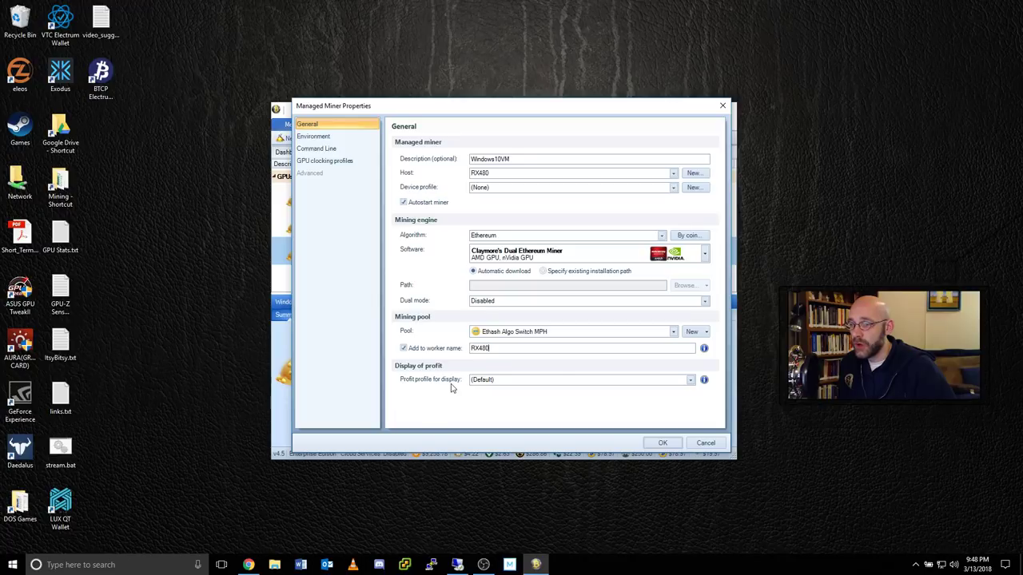
left_click(691, 381)
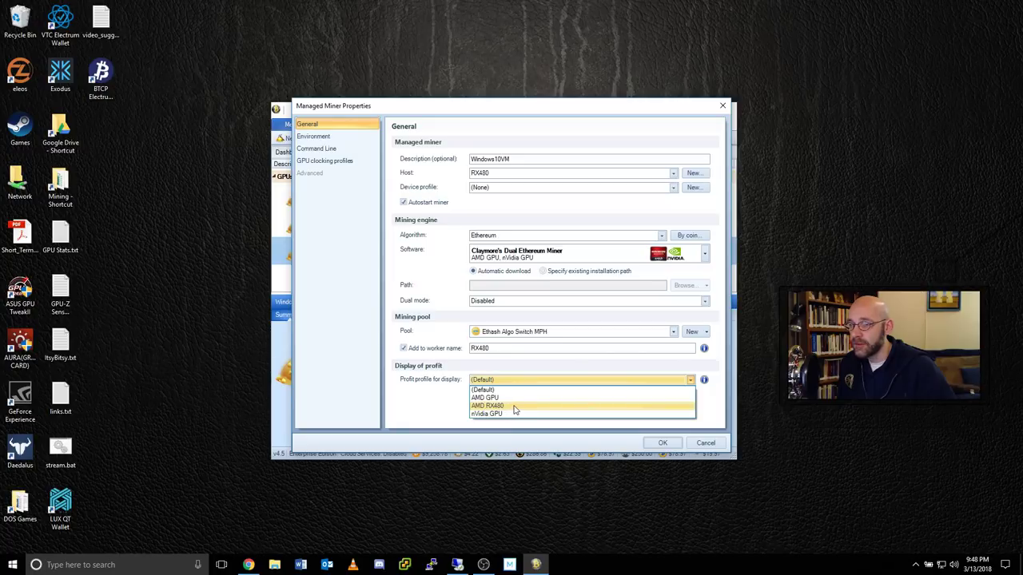
left_click(516, 407)
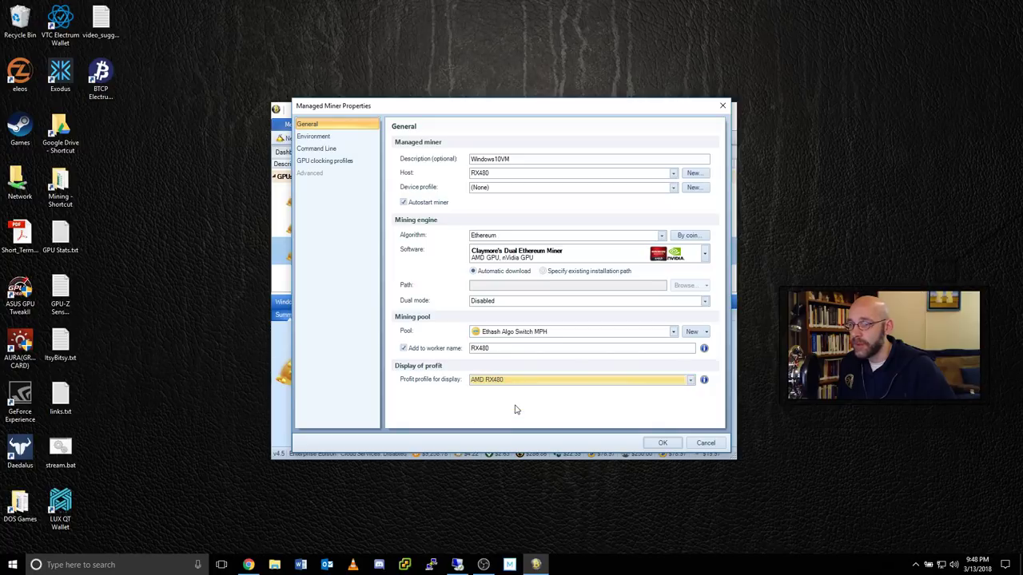
left_click(669, 445)
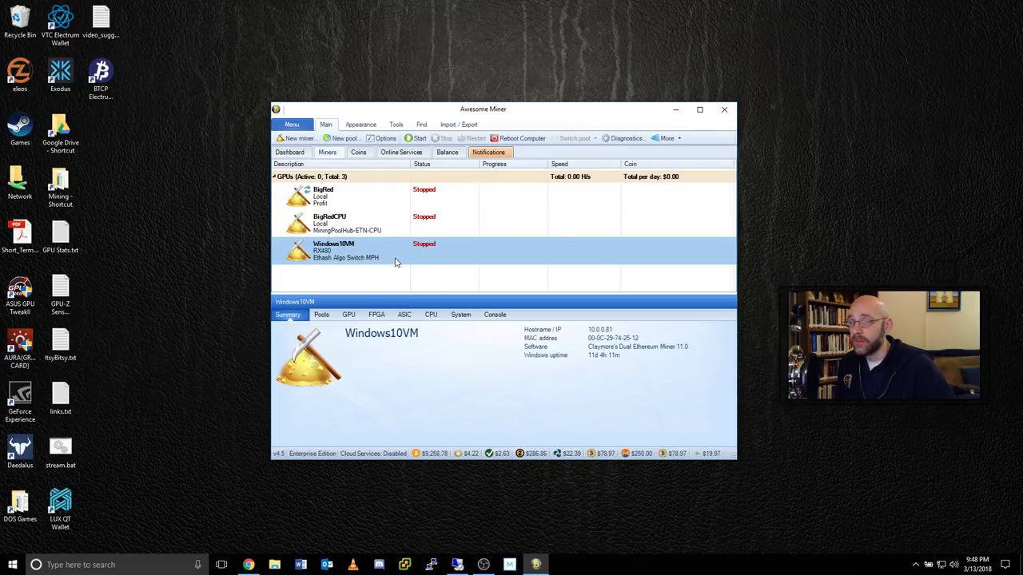
Benchmark every algorithm except Groestl, Lyra2REv2 and Skein on the RX480.
left_click(397, 125)
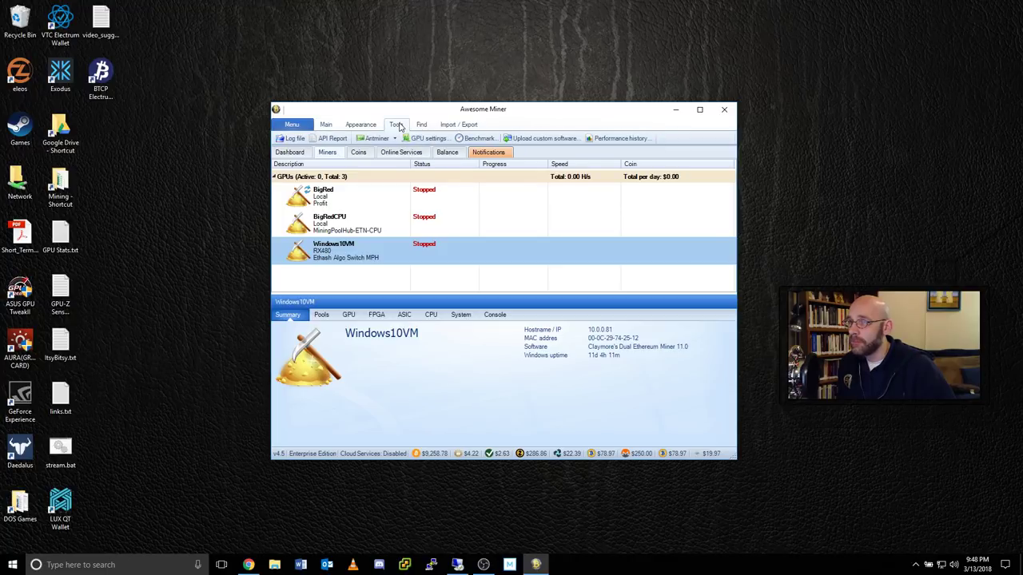
left_click(479, 139)
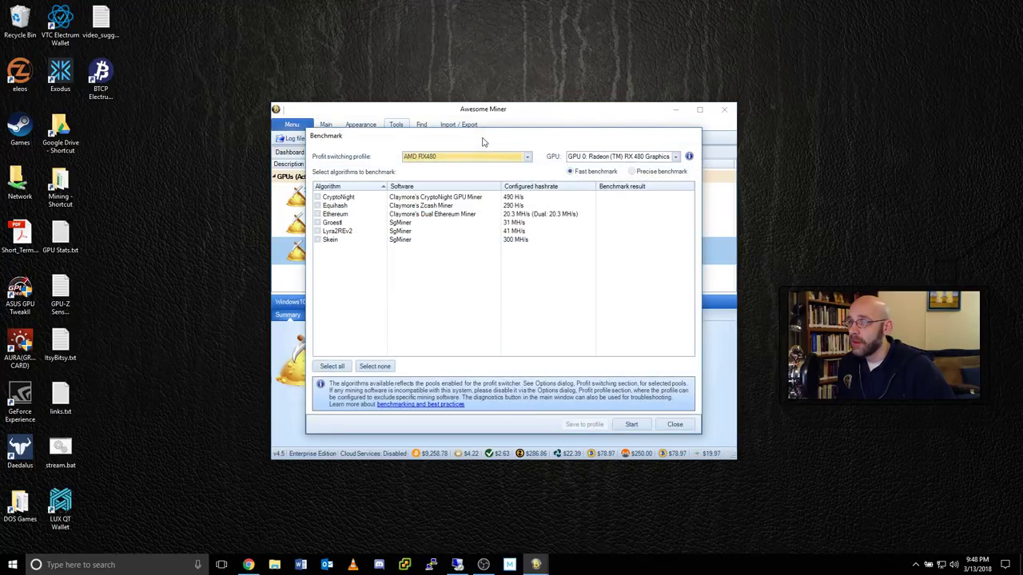
left_click(330, 367)
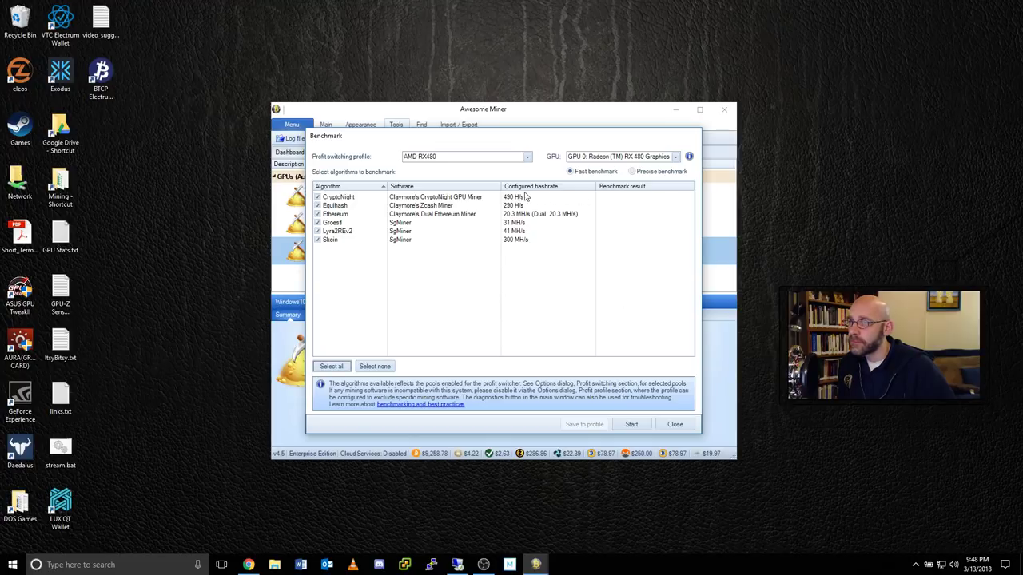
left_click(318, 224)
left_click(317, 231)
left_click(318, 240)
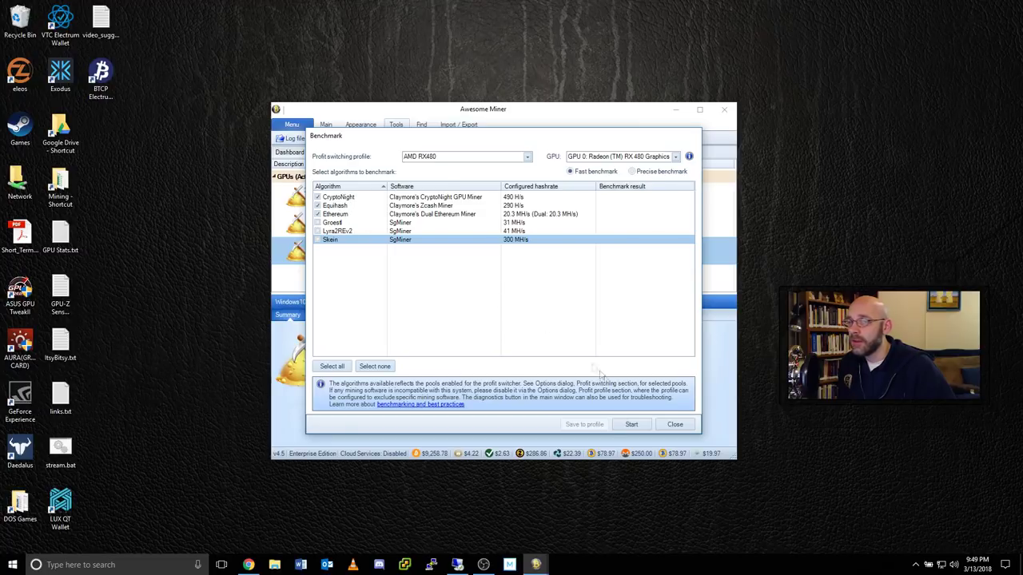
left_click(633, 424)
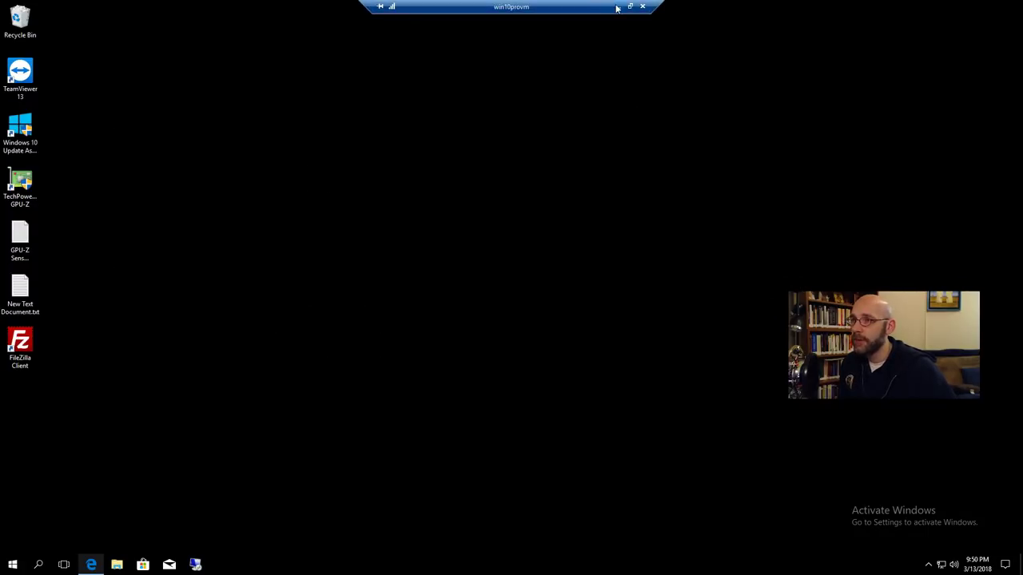
Minimize the full-screen win10provm session to get back to the local desktop.
left_click(617, 10)
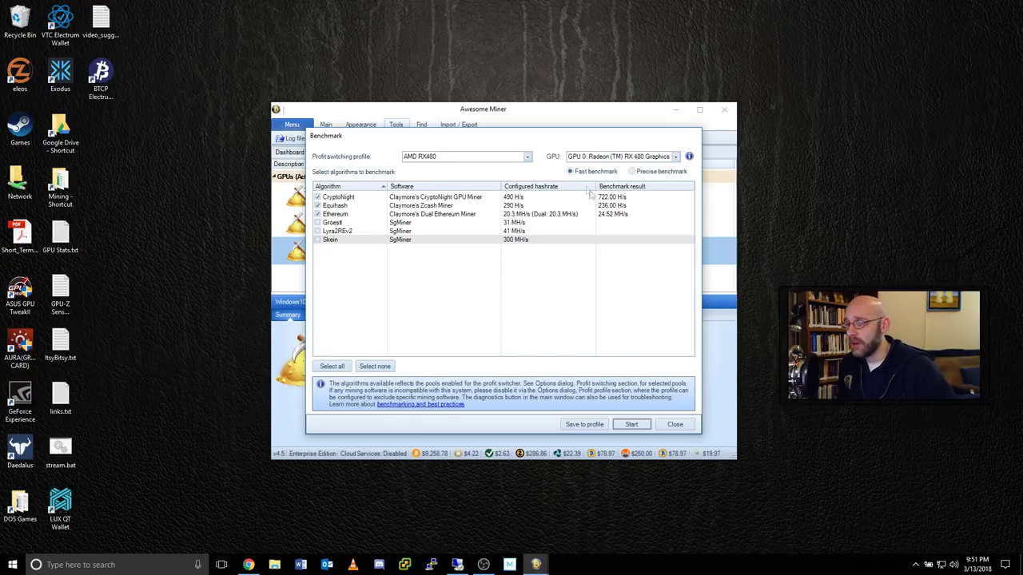
Save the benchmarked hashrates to the AMD RX480 profile and close the benchmark window.
left_click(585, 424)
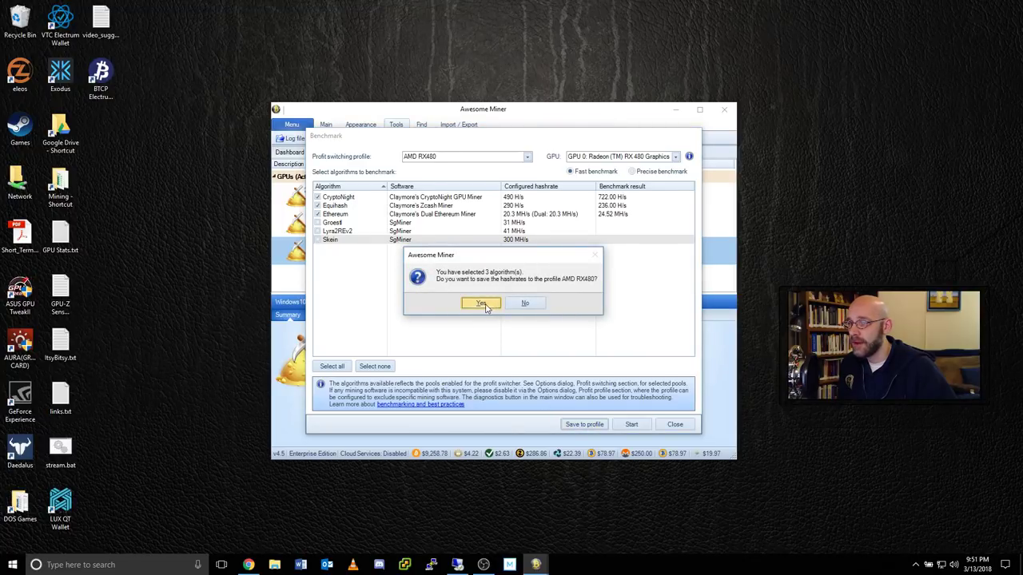
left_click(483, 304)
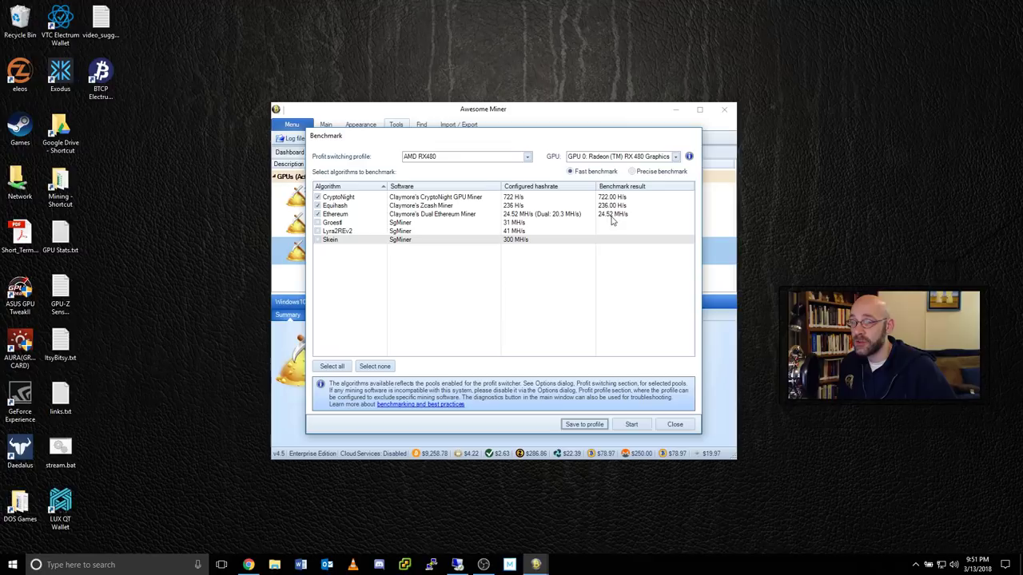
left_click(676, 425)
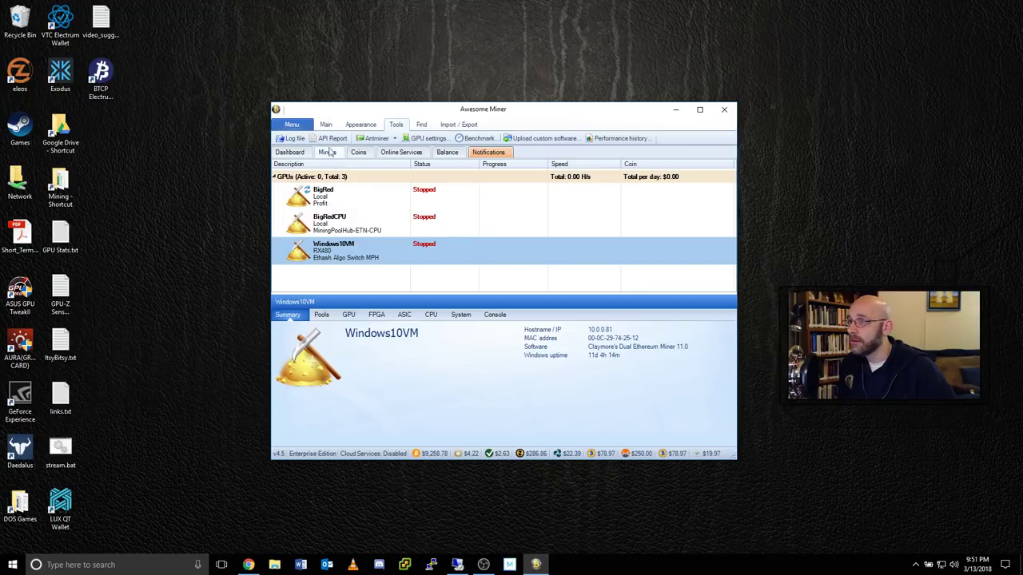
Start the Windows10VM miner and bring up its Claymore console on the VM.
left_click(326, 126)
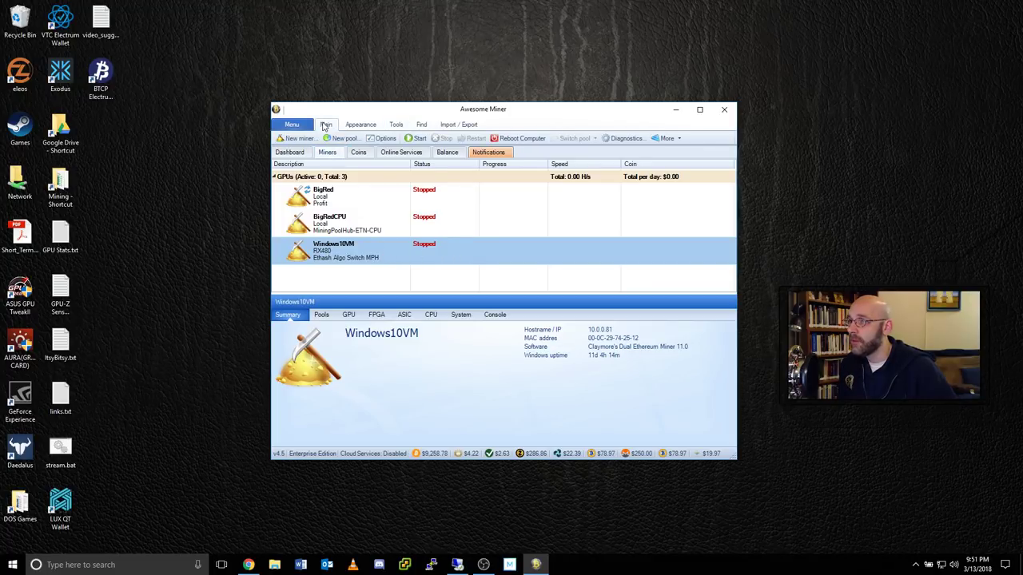
left_click(418, 141)
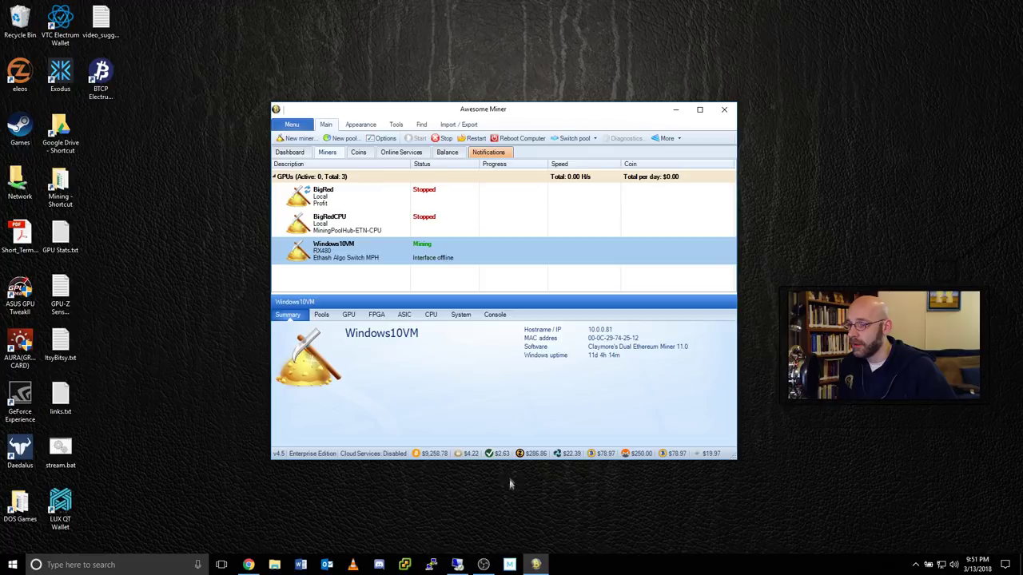
left_click(458, 565)
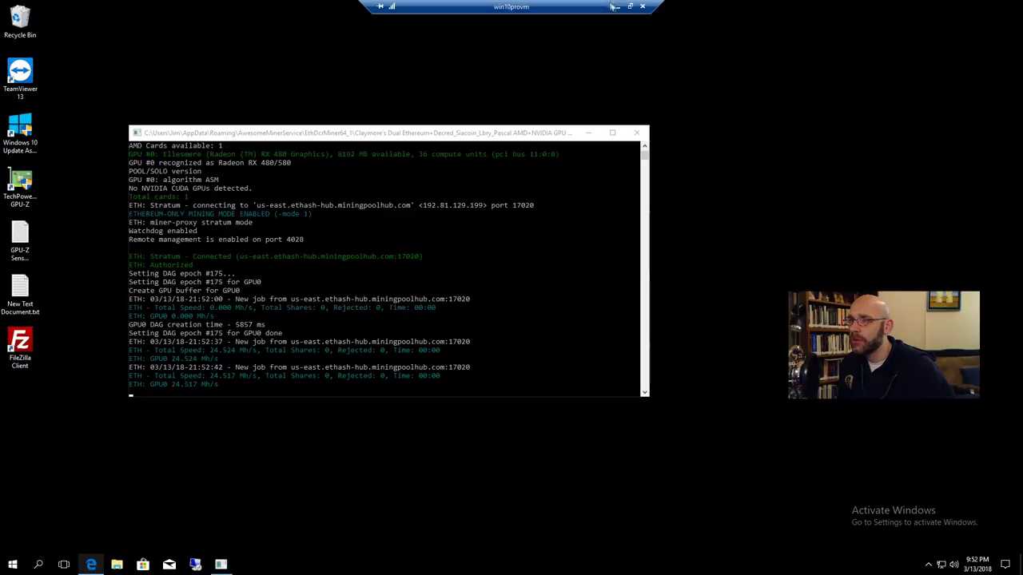
Minimize the VM session to see Windows10VM mining at 24.52 MH/s locally.
left_click(612, 7)
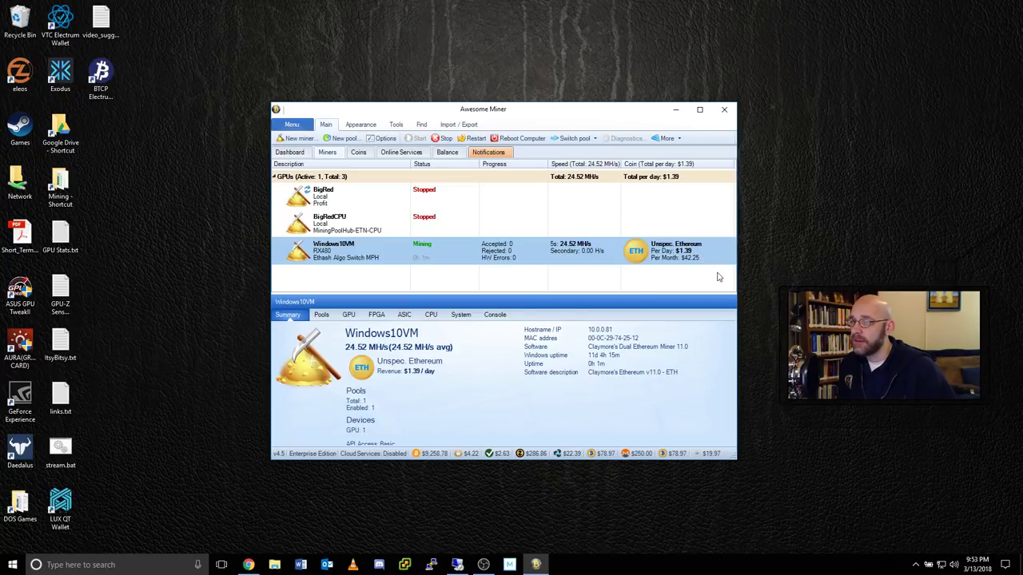
Start the local BigRed miner, then check Windows10VM and the dashboard showing 2 of 3 miners active.
left_click(348, 195)
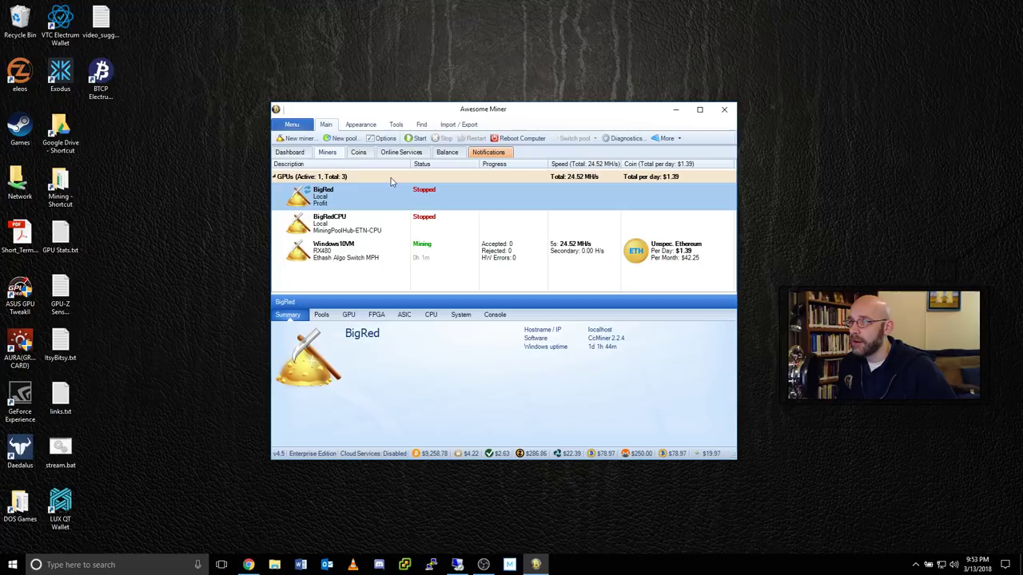
left_click(418, 140)
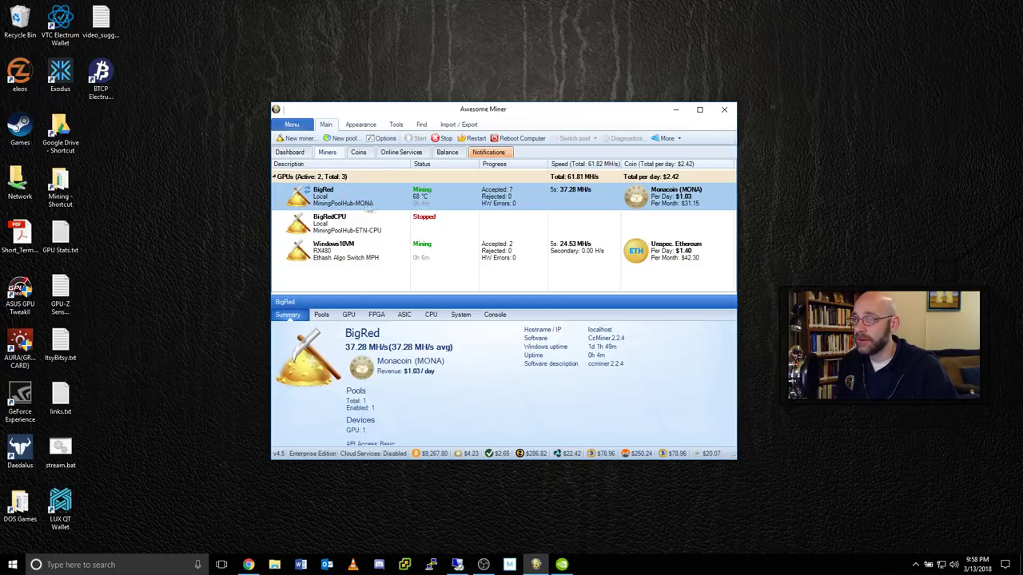
left_click(390, 252)
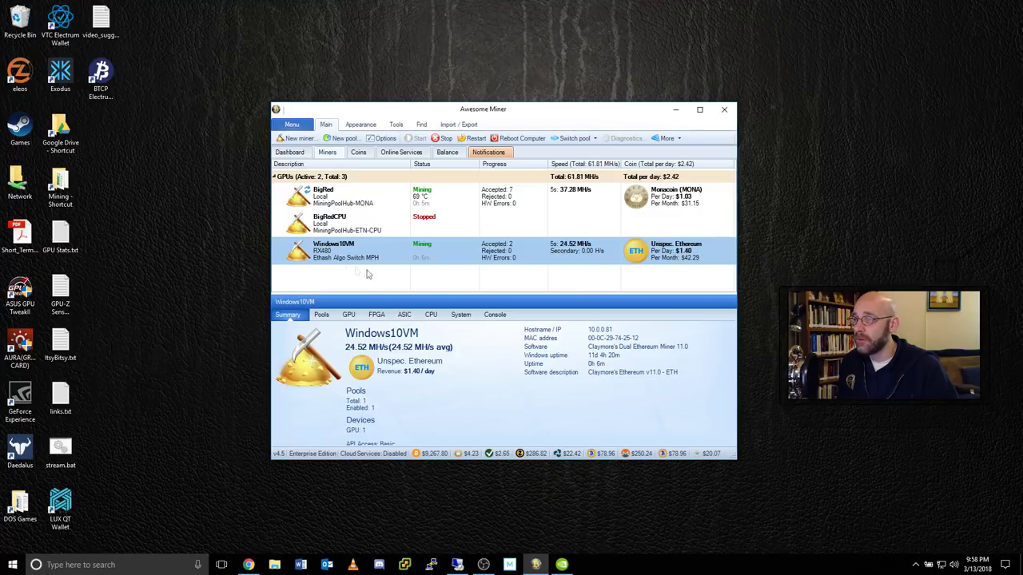
left_click(291, 152)
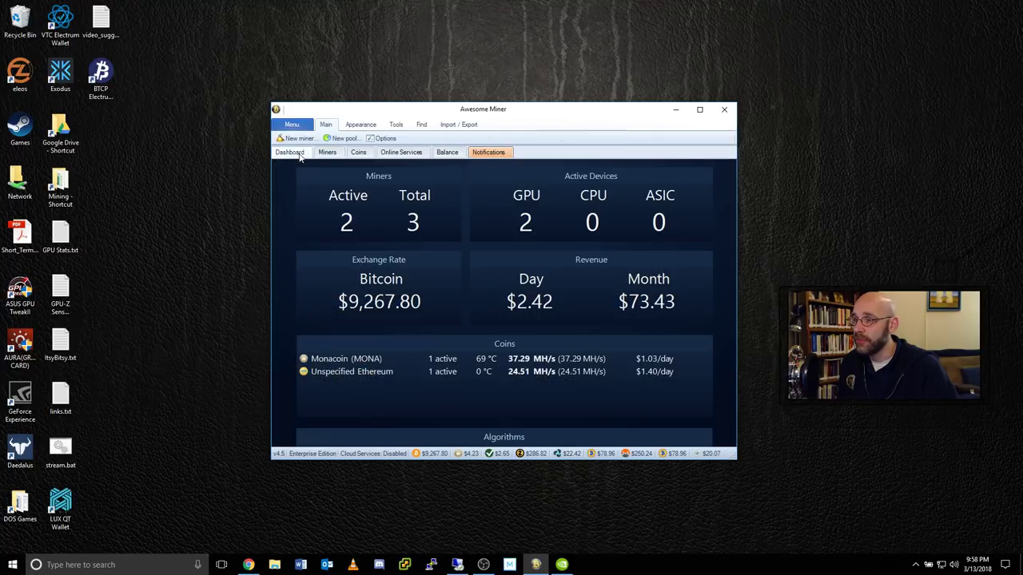